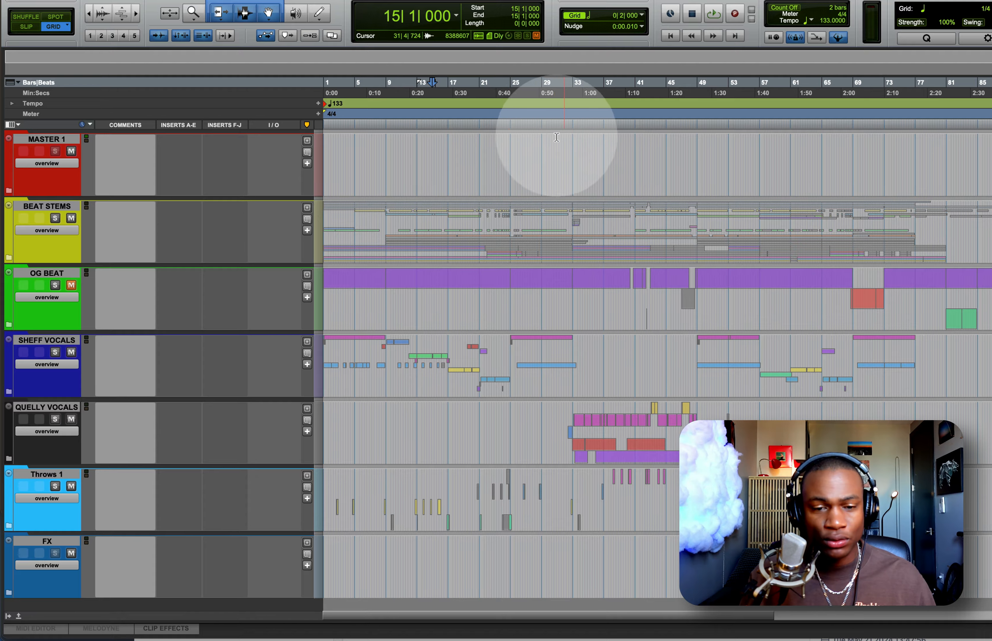
Step: Open the BEAT STEMS folder track and look through the tracks inside it
left_click_drag(496, 139, 742, 547)
left_click(502, 144)
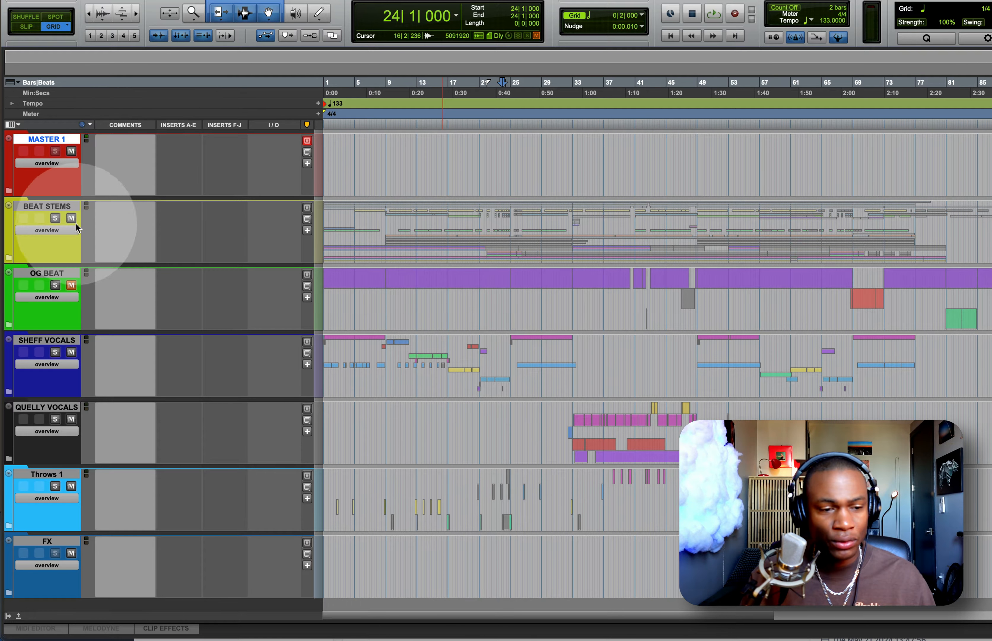
left_click(62, 209)
key("shift+f")
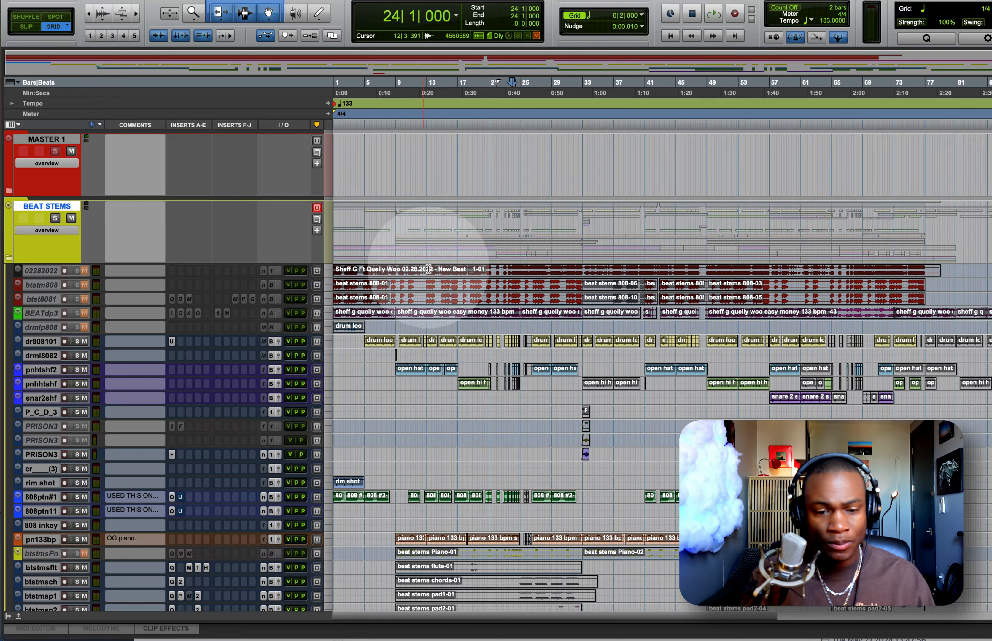
scroll(458, 387, "down", 6)
scroll(458, 387, "up", 1)
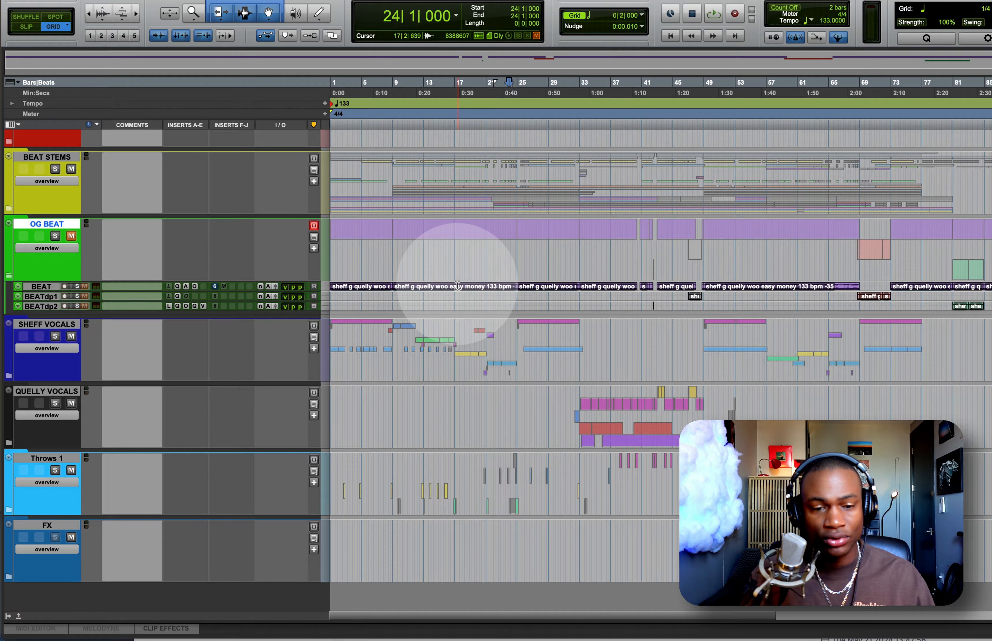
Step: Close the OG BEAT folder track and briefly open the BEAT STEMS folder to view its contents
key("shift+f")
left_click(72, 158)
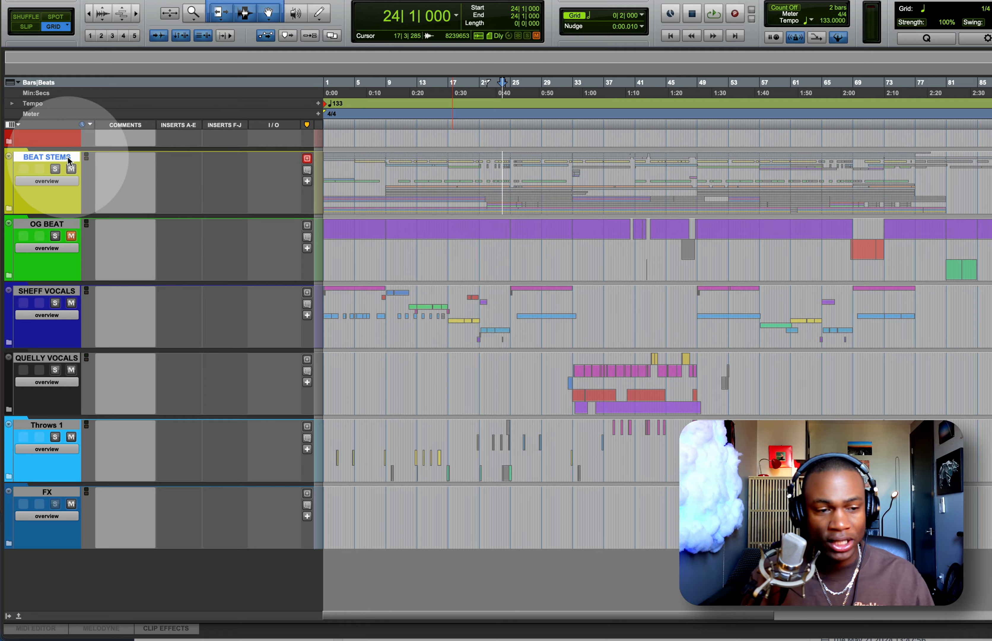
key("shift+f")
scroll(558, 552, "down", 5)
key("shift+f")
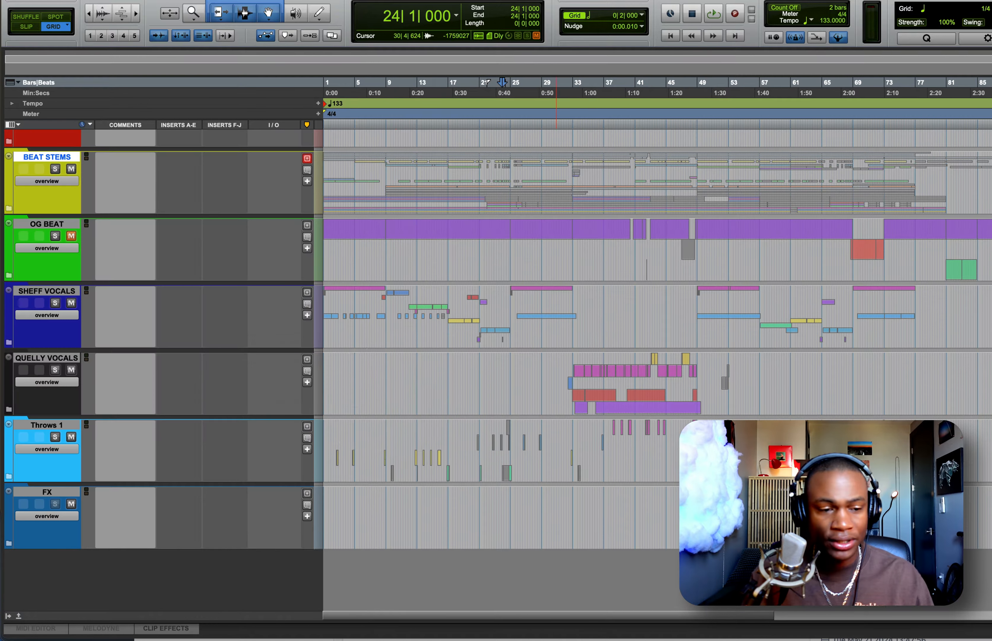
Step: Open the SHEFF VOCALS folder track, look over its vocal and ad-lib tracks, and close the folder
left_click(46, 290)
key("shift+f")
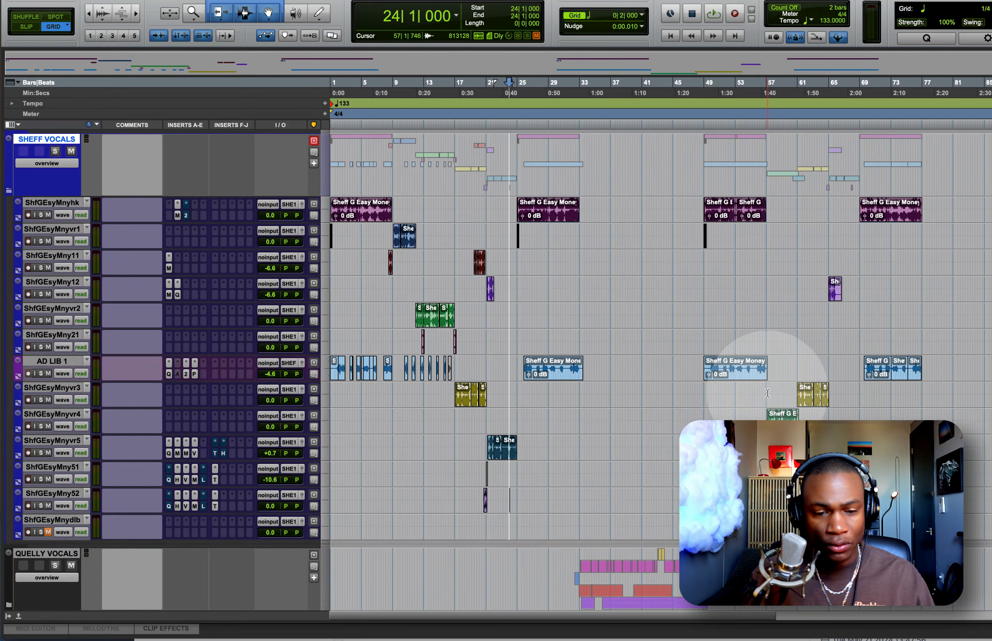
scroll(769, 392, "up", 5)
scroll(768, 389, "down", 5)
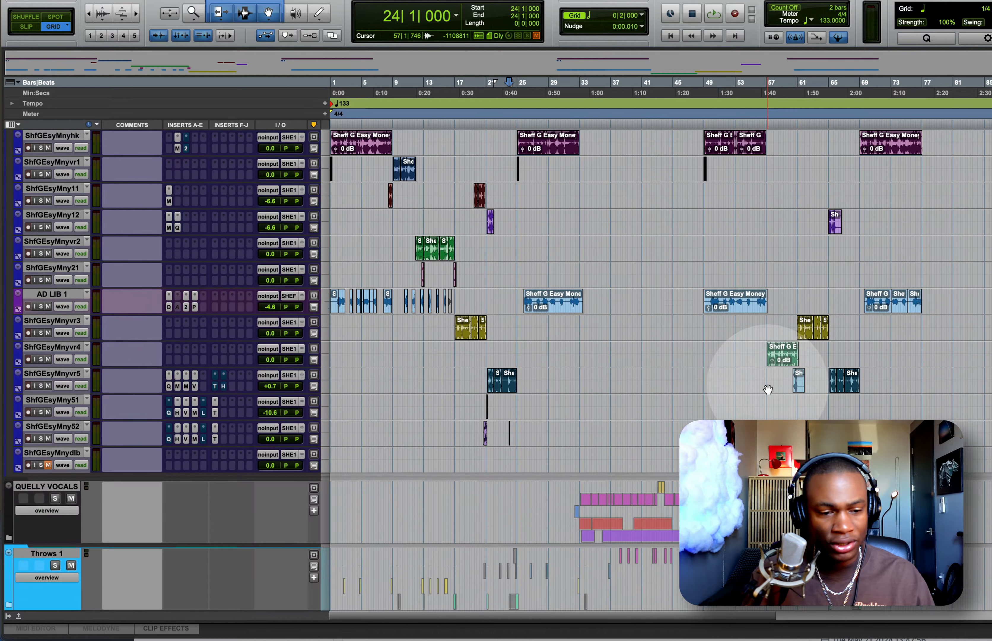
key("shift+f")
Step: Open the QUELLY VOCALS folder track, select the range from 30|3 to 54|3 around its clips, and close the folder
left_click(46, 358)
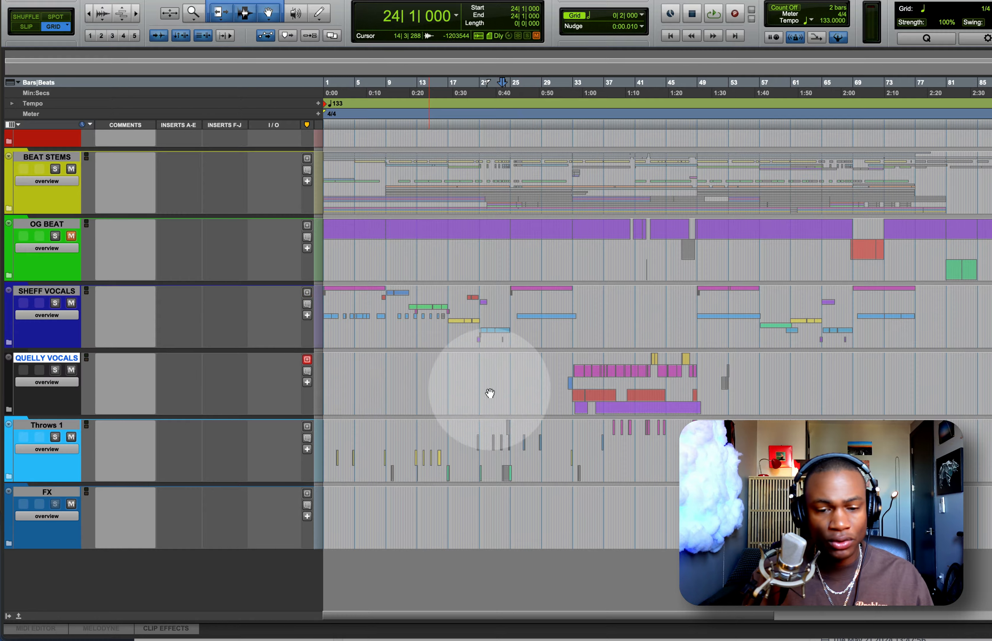
key("shift+f")
left_click_drag(560, 374, 746, 411)
key("shift+f")
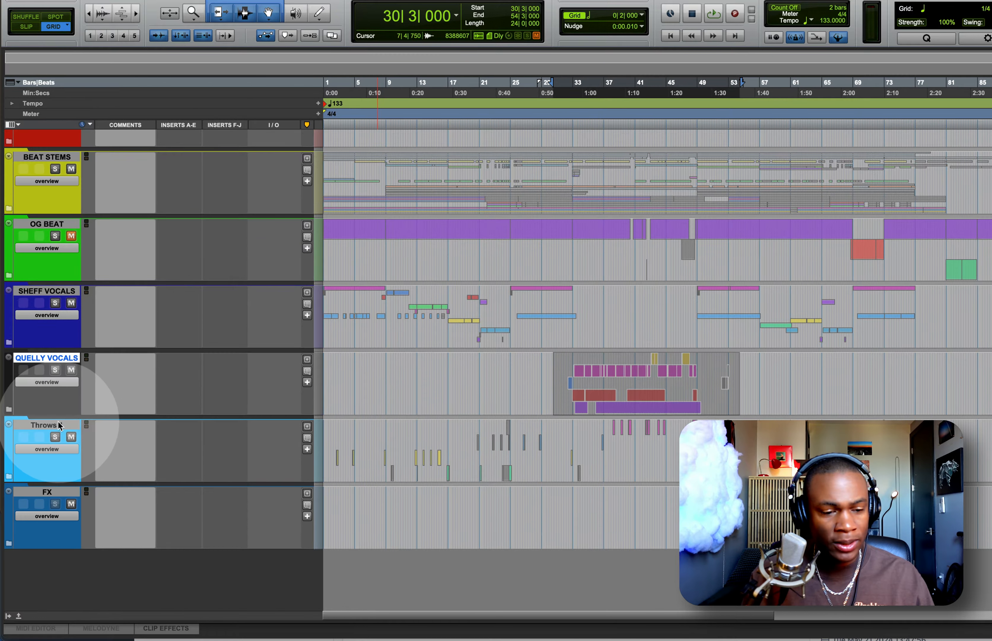
Step: Open the Throws 1 folder track, select 17|3 to 49|3 across its throw tracks, and close the folder
left_click(48, 424)
key("shift+f")
scroll(319, 429, "down", 2)
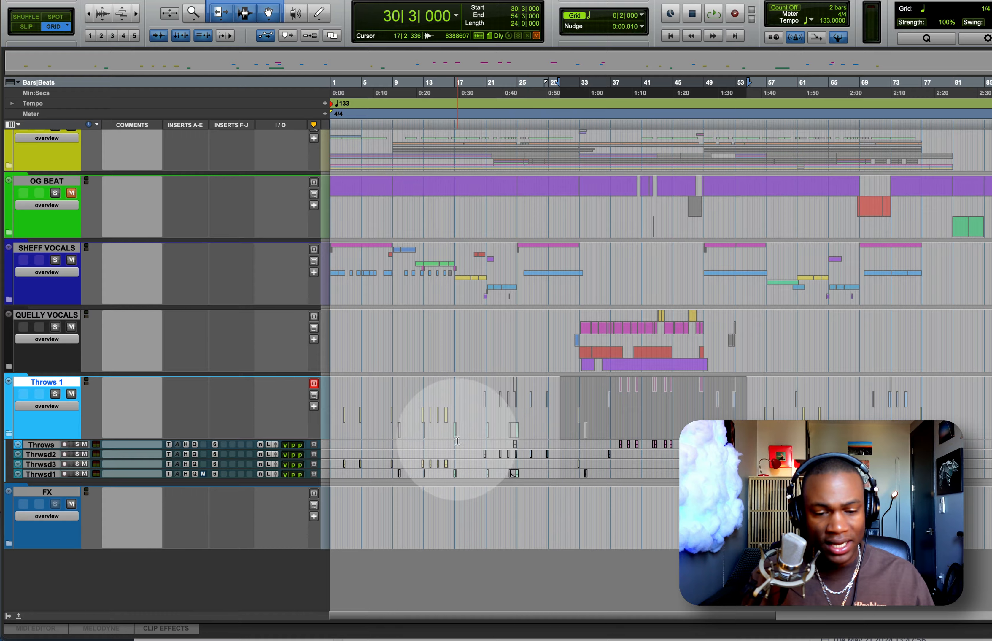
left_click_drag(458, 442, 708, 476)
key("shift+f")
Step: Open the FX folder track, look over its echo, reverb and delay tracks, and close the folder
left_click(20, 492)
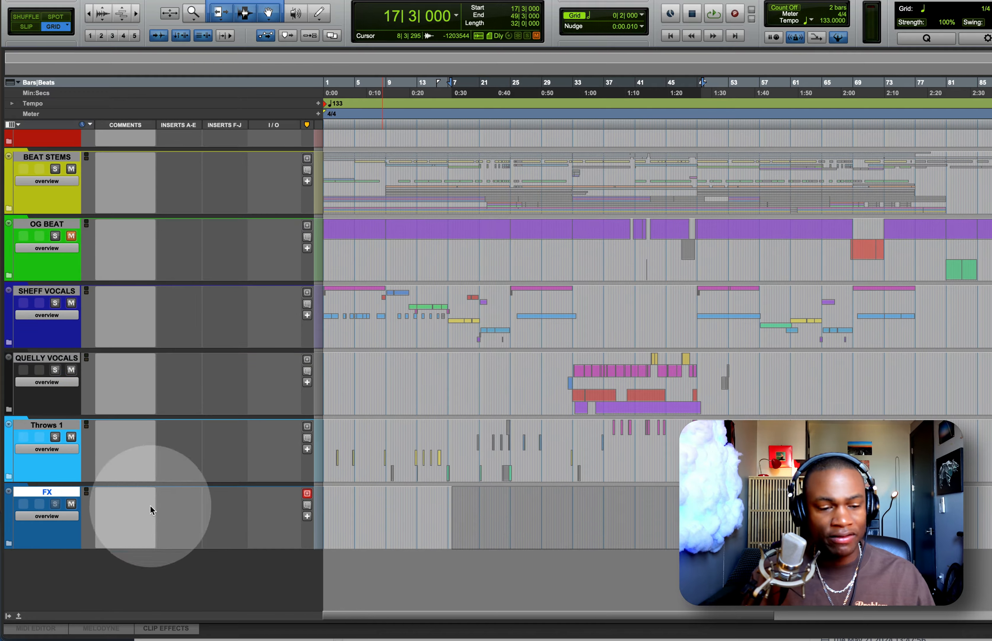
key("shift+f")
scroll(301, 488, "down", 5)
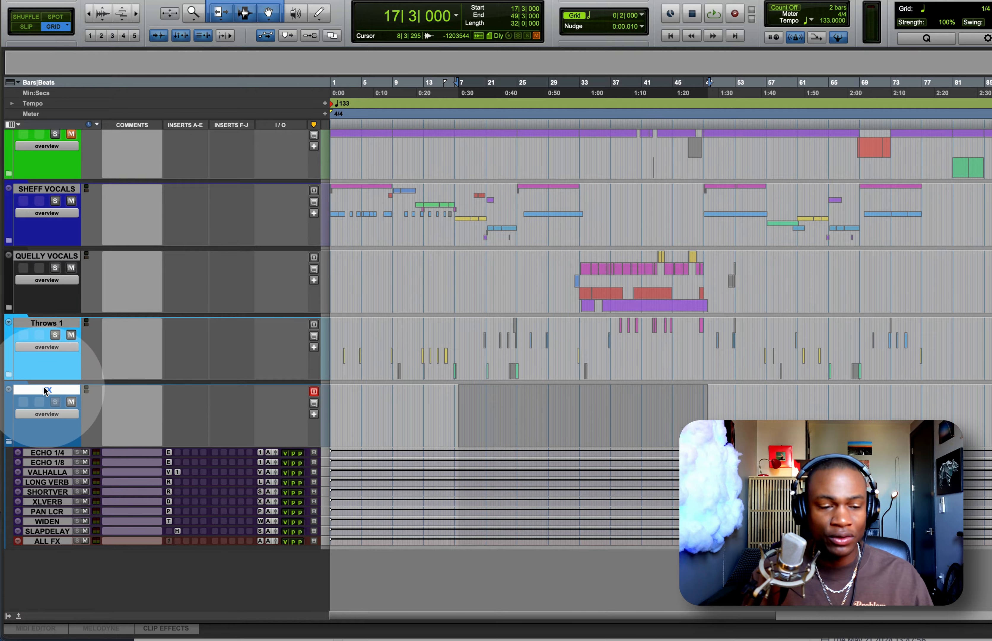
key("shift+f")
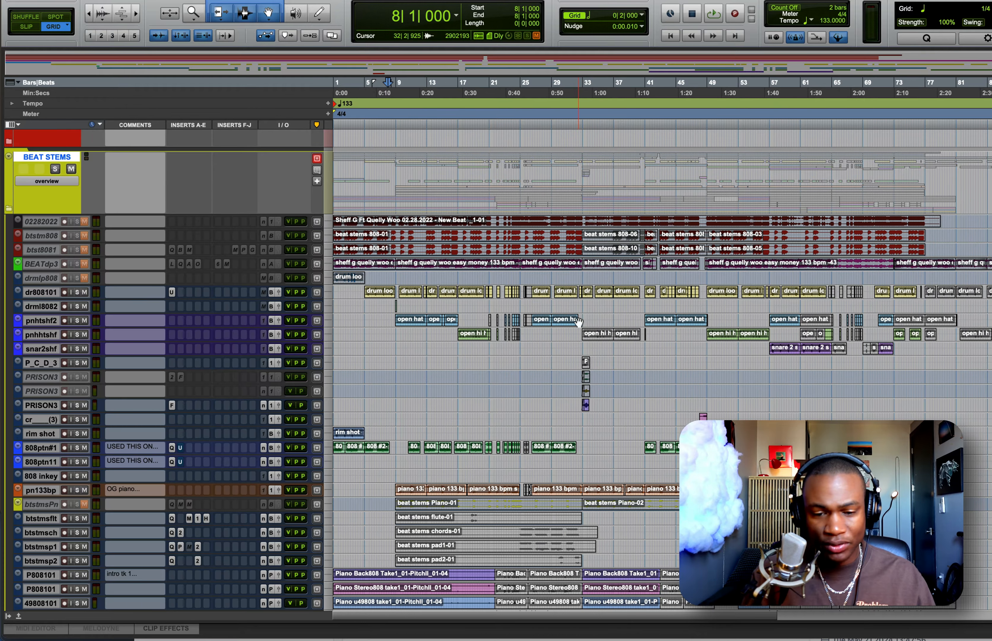
Step: Hide the clip names on the timeline while reviewing the beat stems tracks
scroll(626, 400, "down", 10)
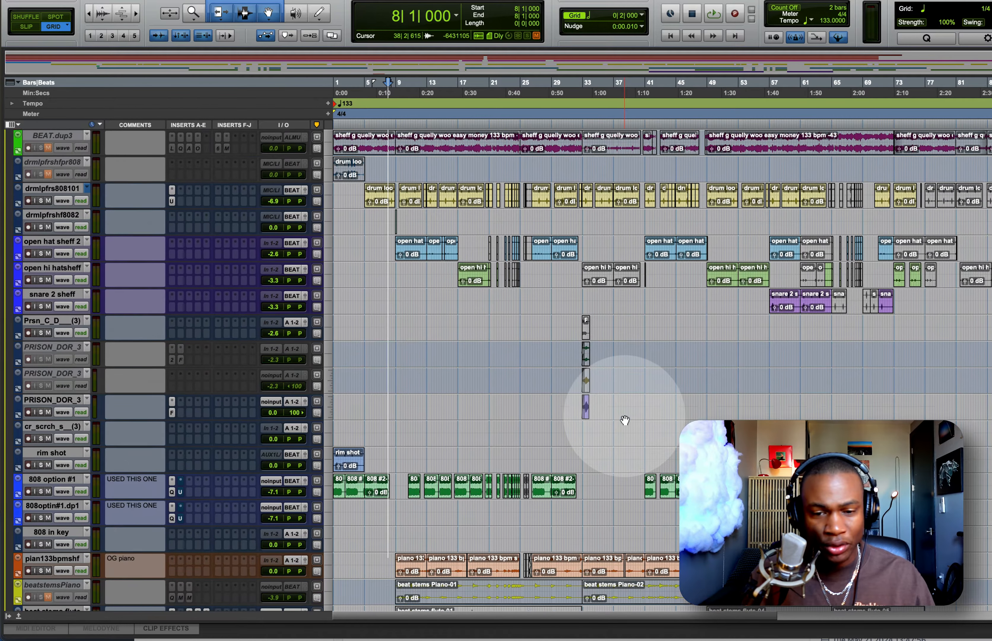
scroll(625, 418, "down", 10)
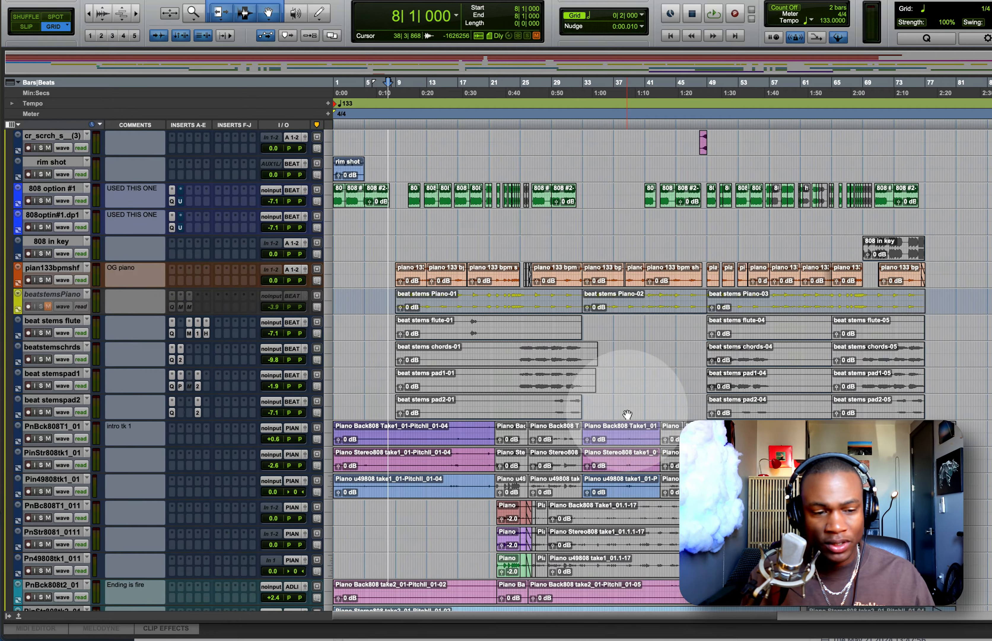
scroll(628, 414, "down", 5)
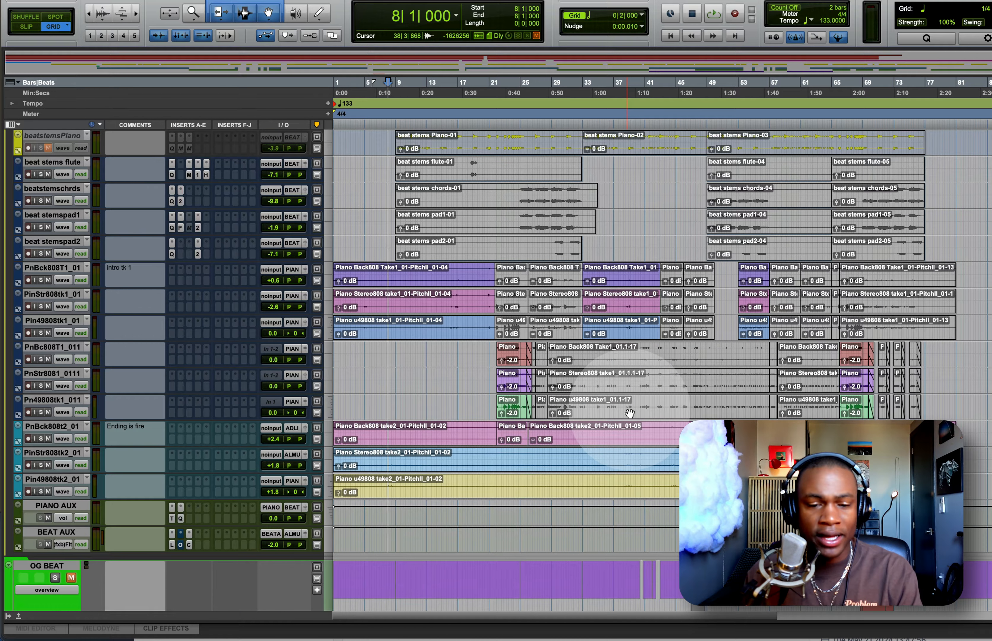
left_click(218, 0)
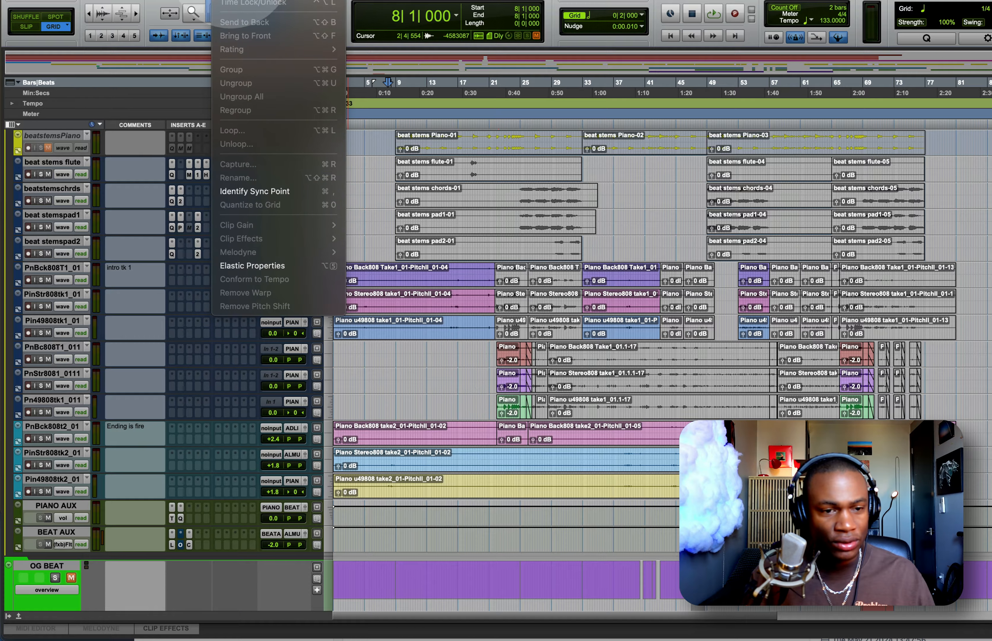
mouse_move(165, 0)
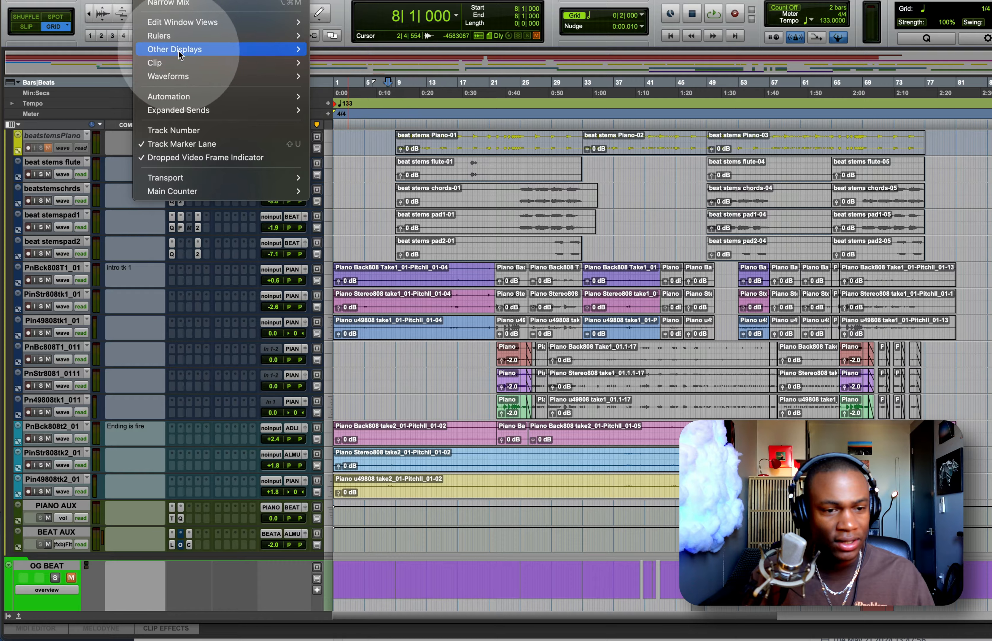
left_click(330, 90)
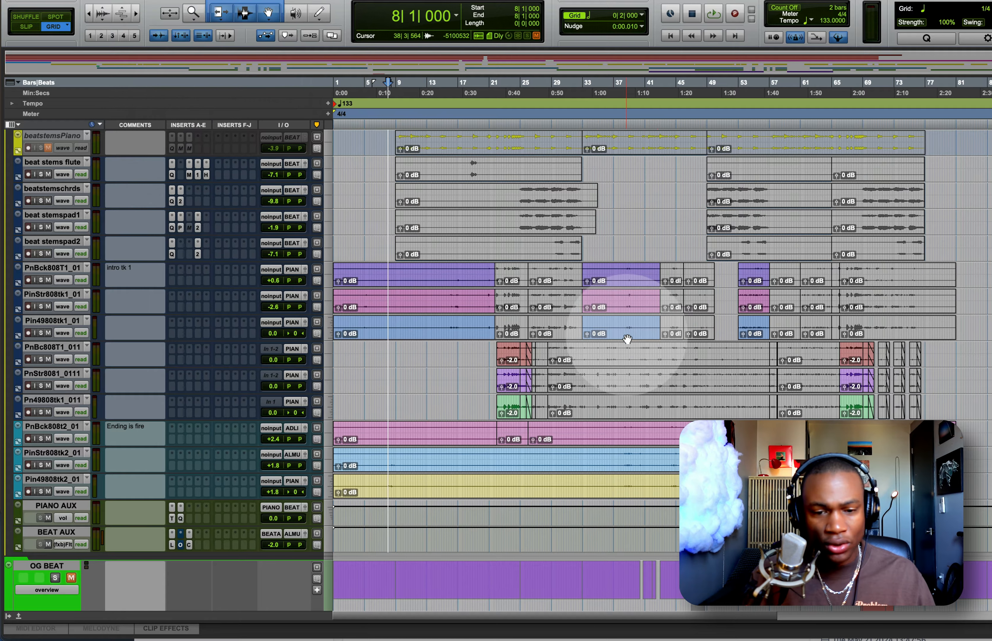
Step: Mark out 6|3 to 37|3 on the chords and two pad stem tracks, and return the cursor to 3|3 on the flute track
scroll(616, 350, "down", 4)
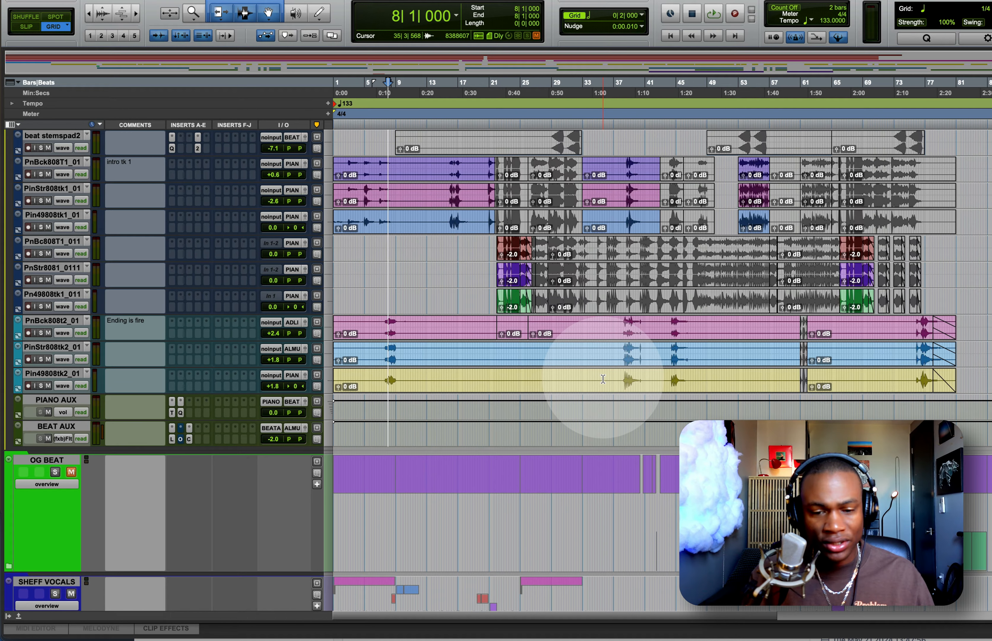
scroll(603, 378, "up", 7)
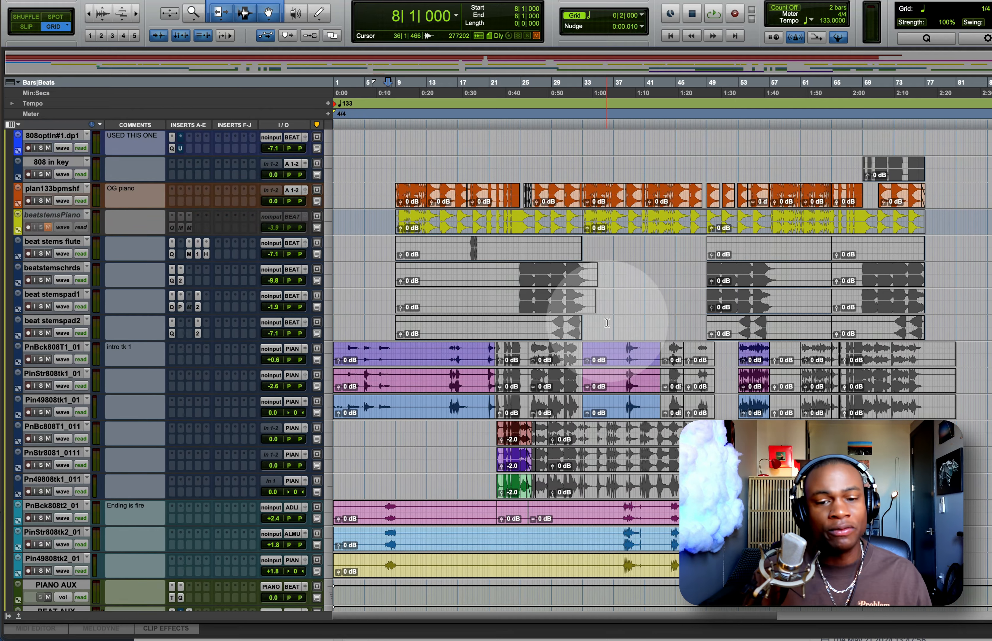
left_click_drag(619, 267, 376, 331)
scroll(377, 331, "up", 3)
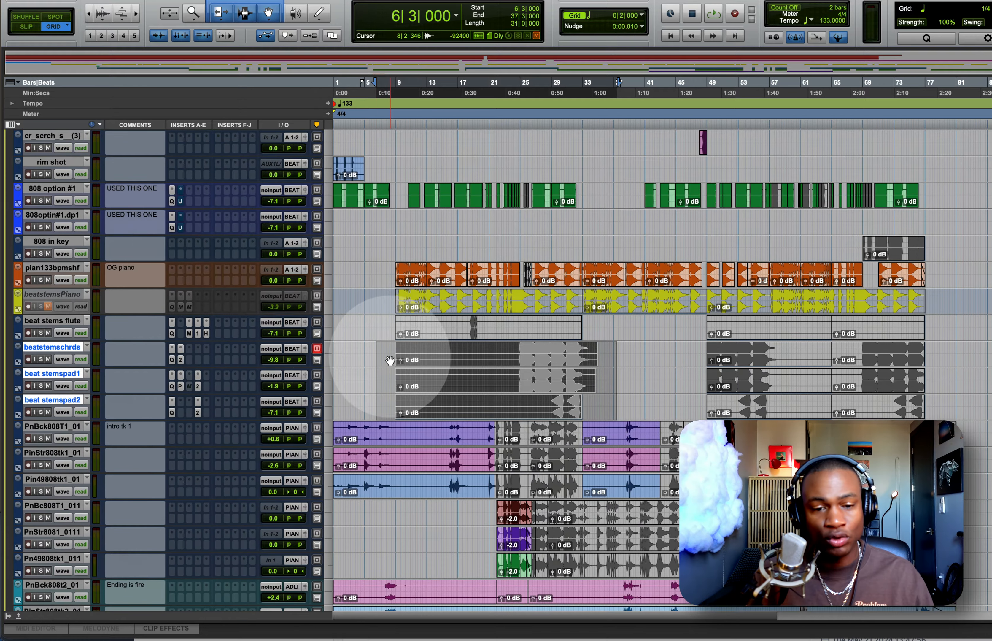
left_click(352, 327)
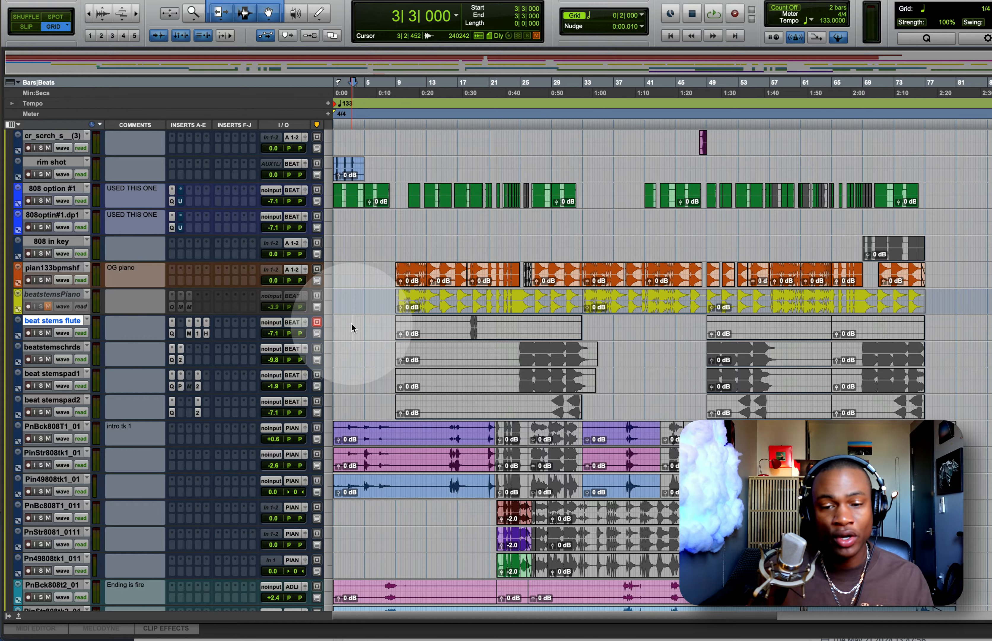
Step: Review the drum and 808 stem tracks and briefly play the session from 16|3 on the BEAT.dup3 track
scroll(352, 327, "up", 13)
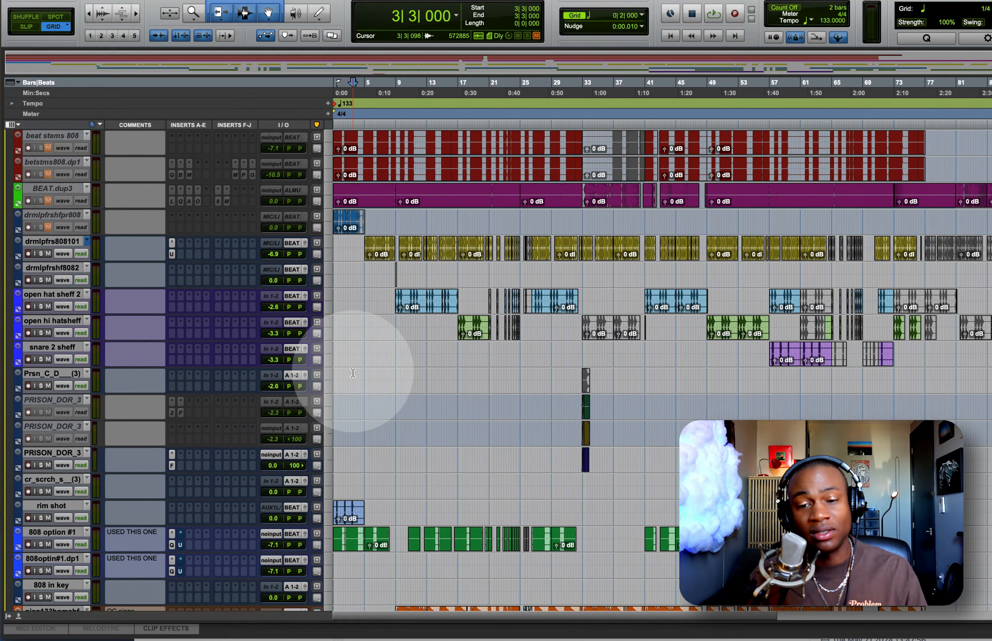
scroll(353, 373, "up", 5)
scroll(346, 367, "down", 7)
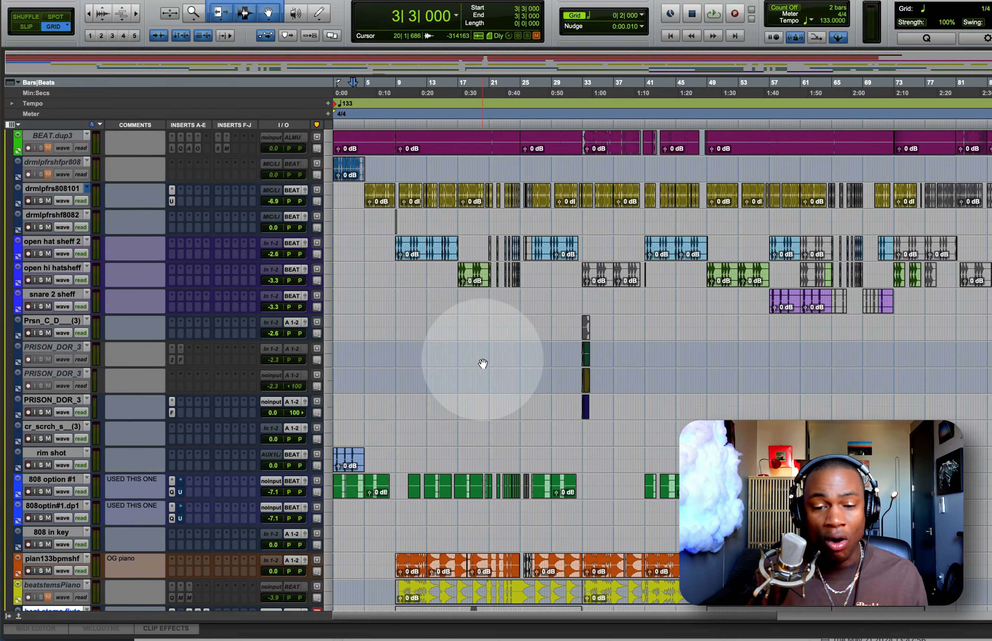
scroll(463, 362, "down", 2)
scroll(434, 360, "up", 10)
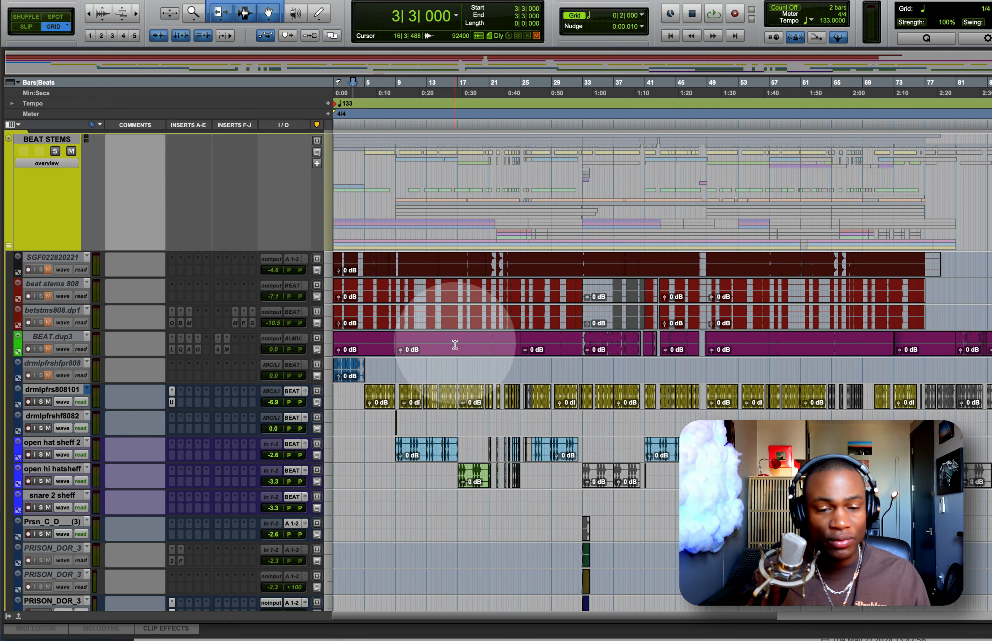
left_click(455, 344)
key("space")
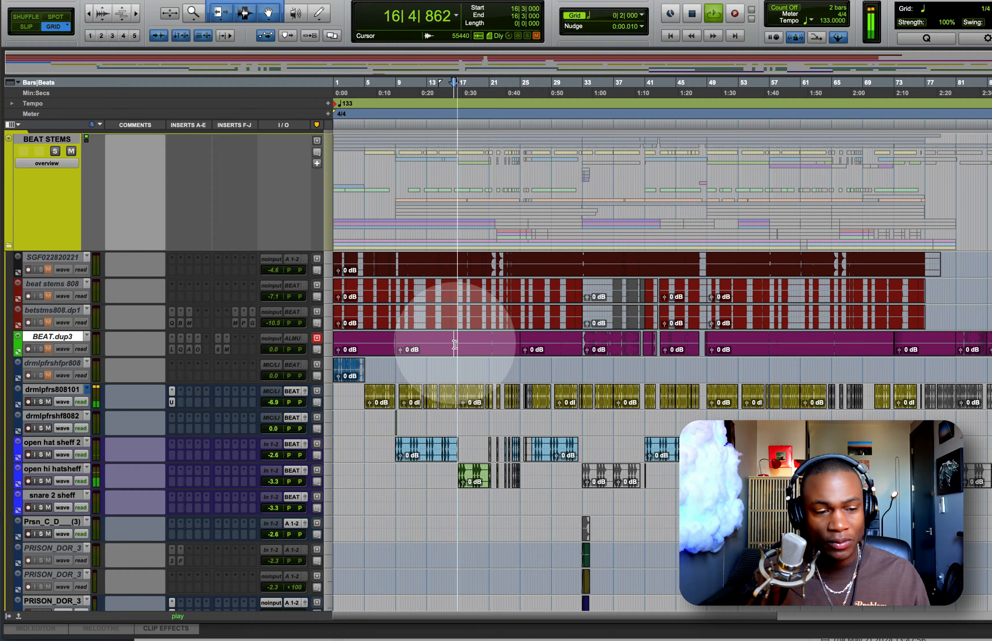
key("space")
Step: Close the BEAT STEMS folder track to hide its tracks
scroll(143, 294, "up", 3)
left_click(63, 261)
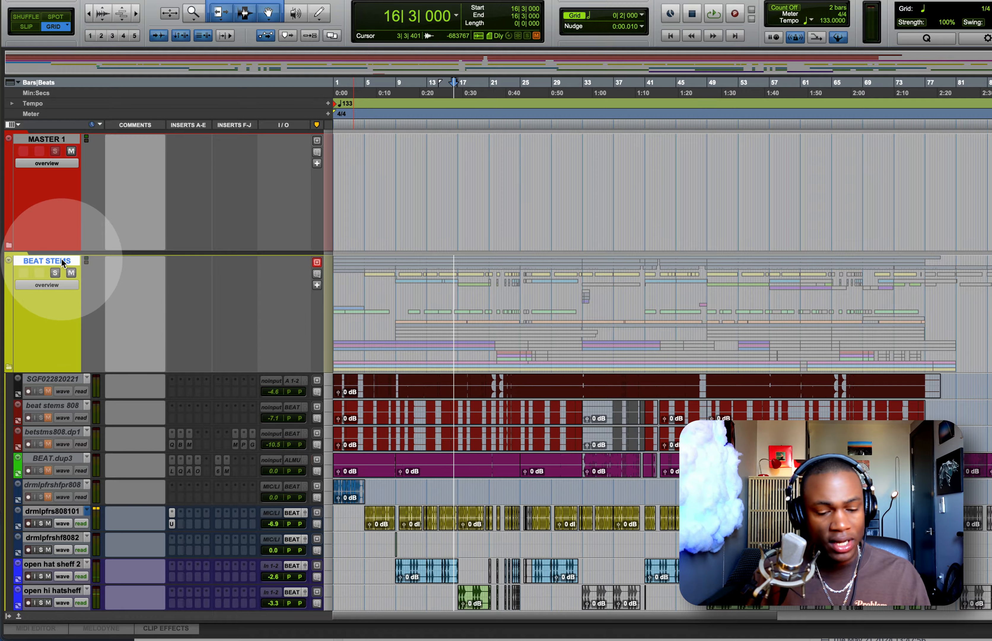
key("shift+f")
scroll(536, 346, "down", 1)
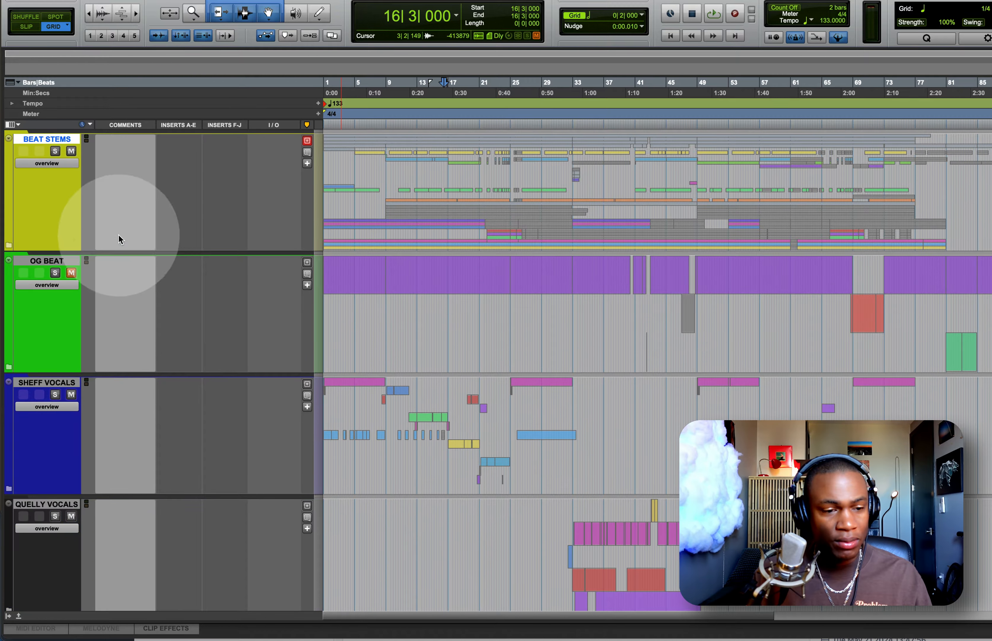
Step: Open the OG BEAT folder track and enlarge the height of the BEAT tracks inside it
left_click(46, 261)
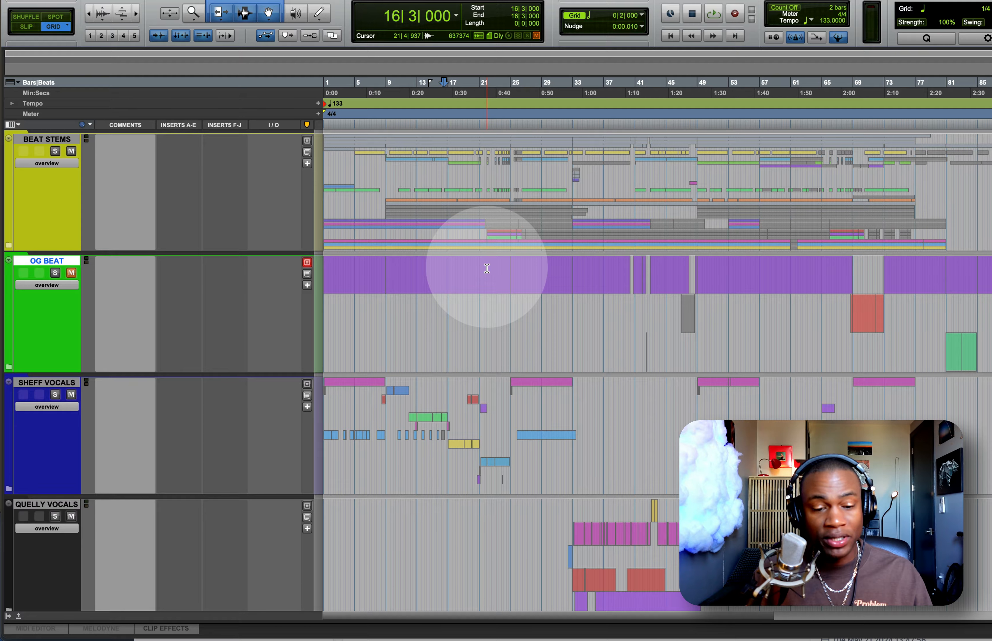
key("shift+f")
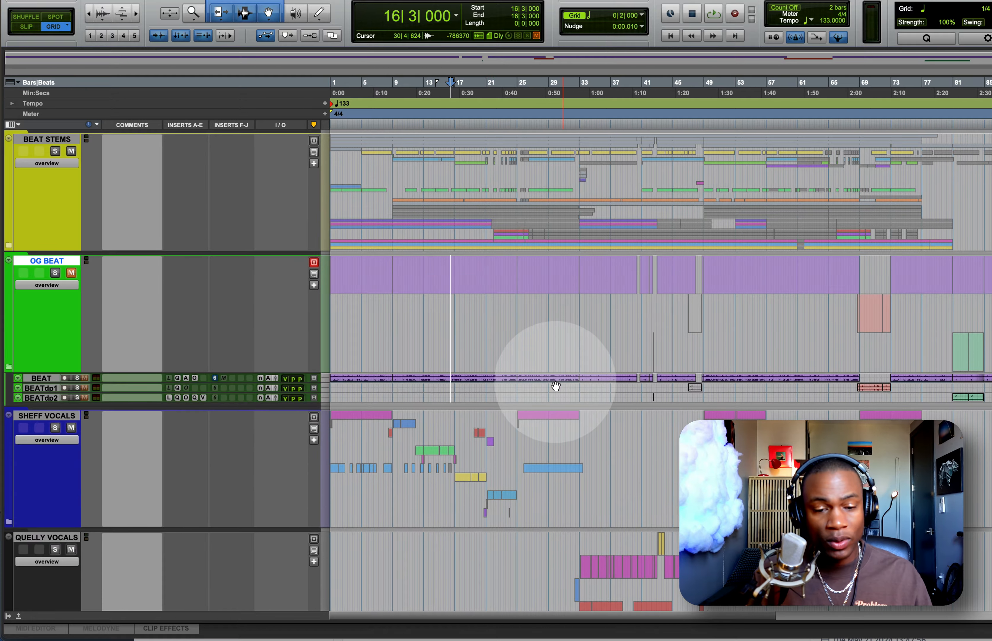
key("ctrl+alt+Down")
key("ctrl+alt+Down")
key("ctrl+alt+Up")
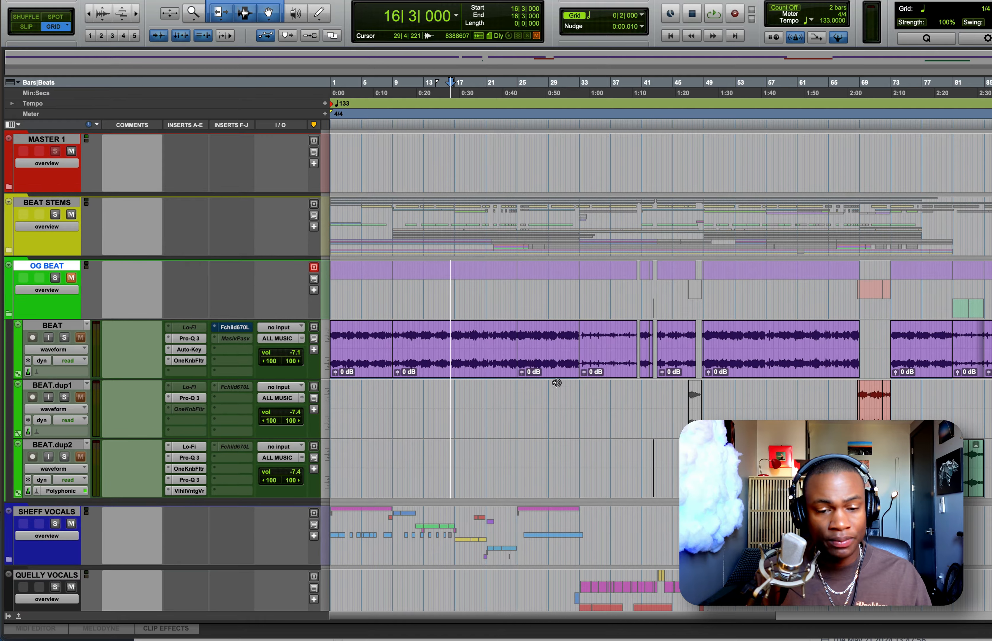
Step: Select bars 17 to 29 on the BEAT track and shift the selection to the OG BEAT folder track
left_click(590, 382)
left_click_drag(454, 340, 559, 353)
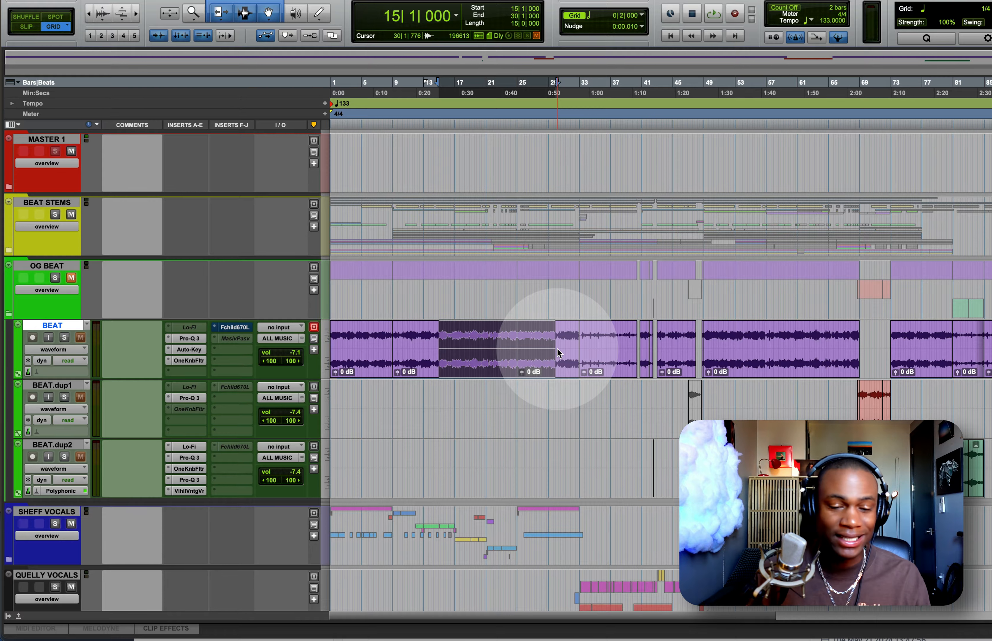
left_click_drag(456, 334, 548, 344)
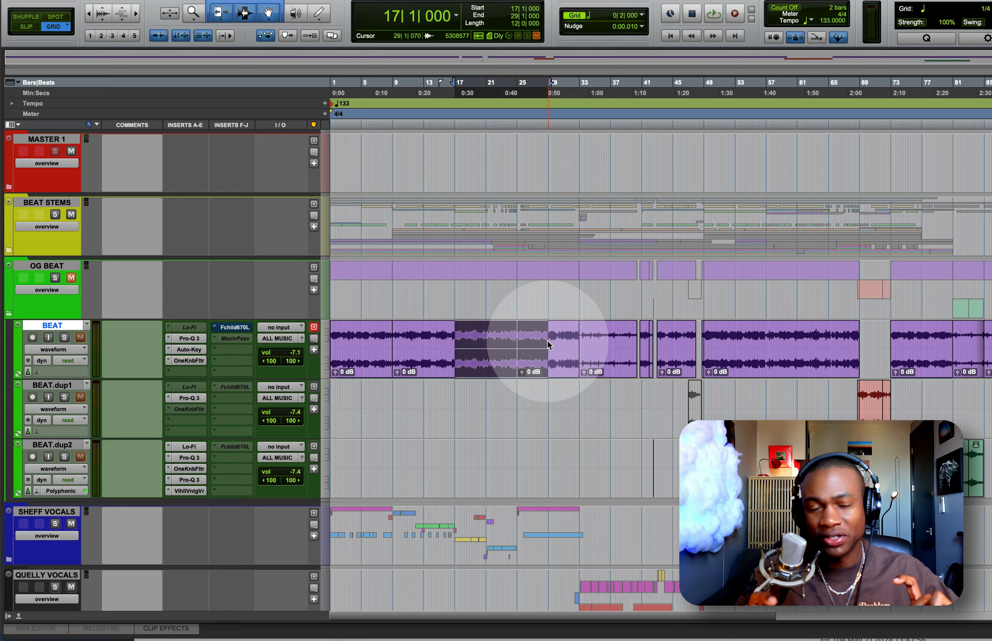
left_click(65, 267)
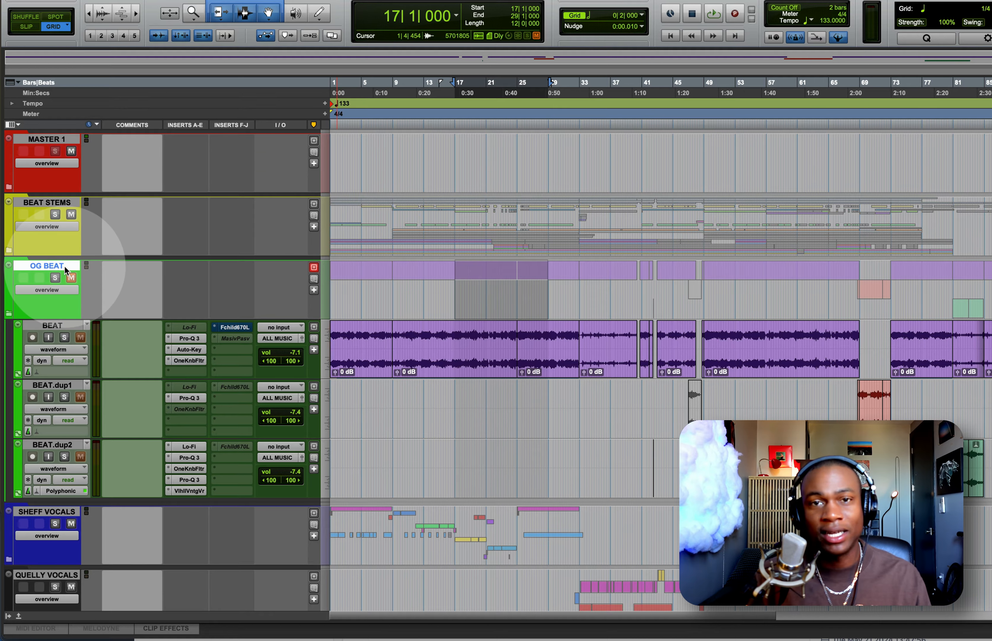
Step: Close the OG BEAT folder track and select the BEAT STEMS folder track
key("shift+f")
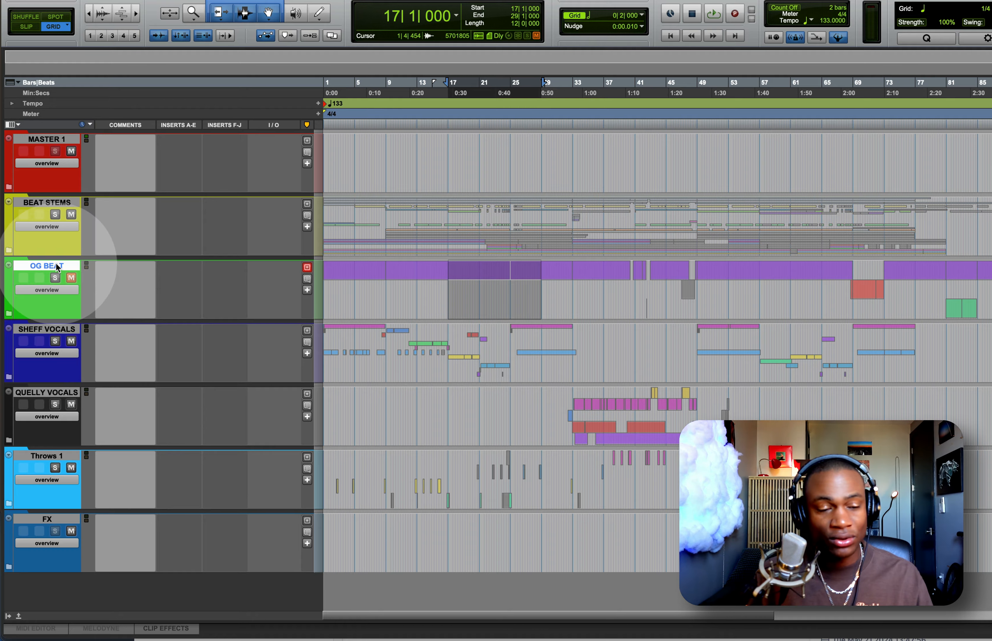
left_click(61, 205)
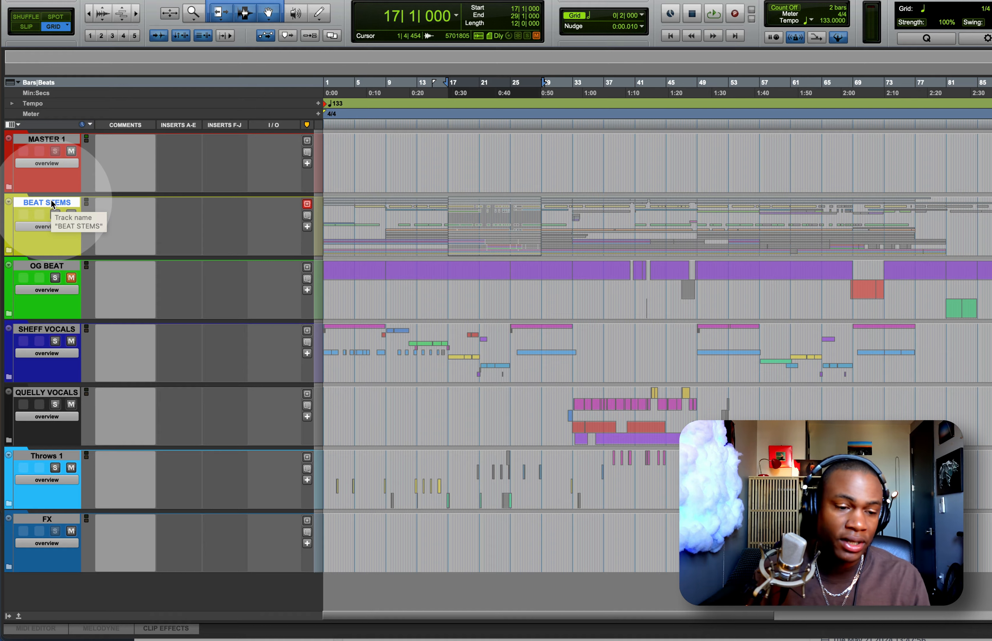
Step: Open the SHEFF VOCALS folder track and look over the vocal tracks inside it
left_click(74, 327)
key("shift+f")
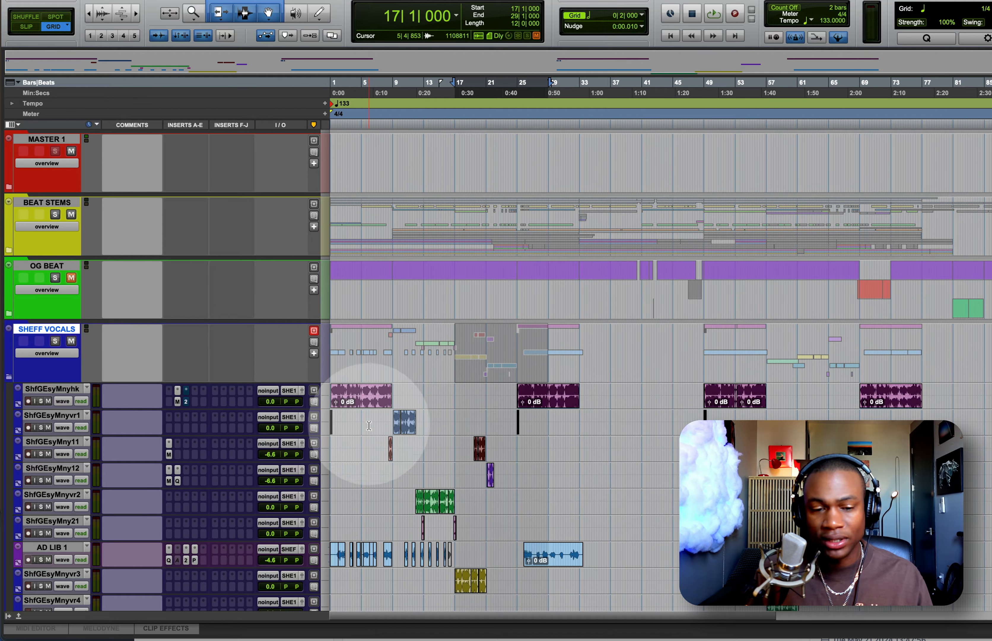
scroll(417, 419, "down", 8)
scroll(459, 362, "up", 6)
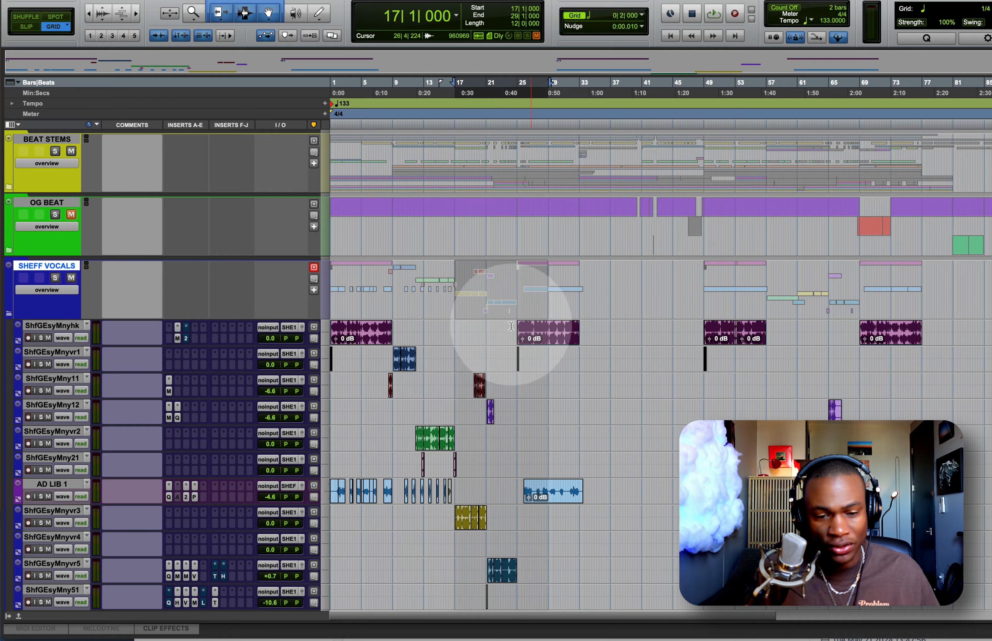
Step: Play the session briefly from 28|1 on the ShfGEsyMnyhk track, and place the edit cursor at 38|1 on the ShfGEsyMnyvr3 track
left_click_drag(492, 332, 923, 334)
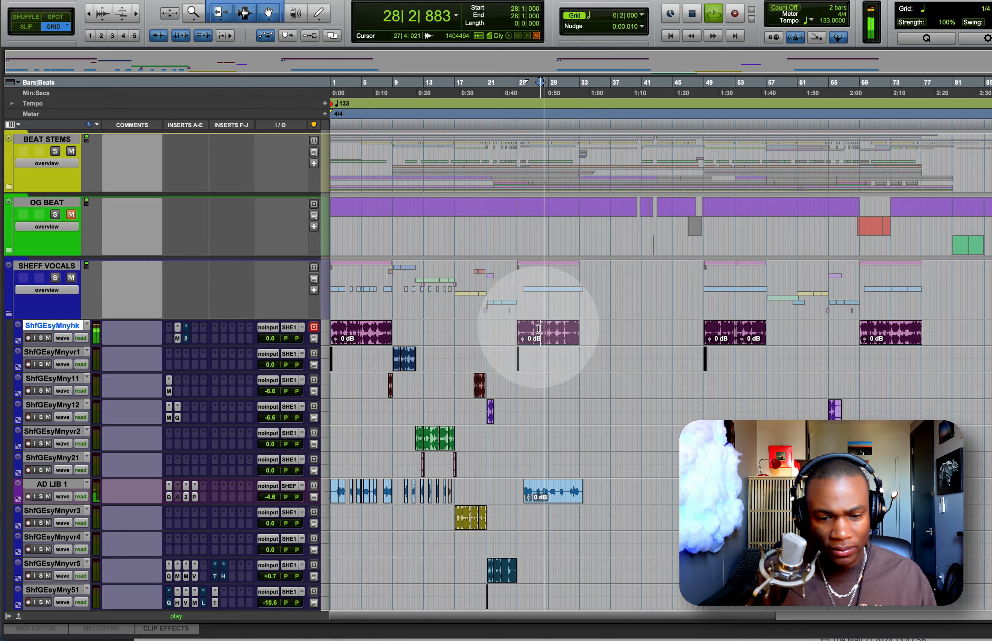
scroll(539, 329, "down", 6)
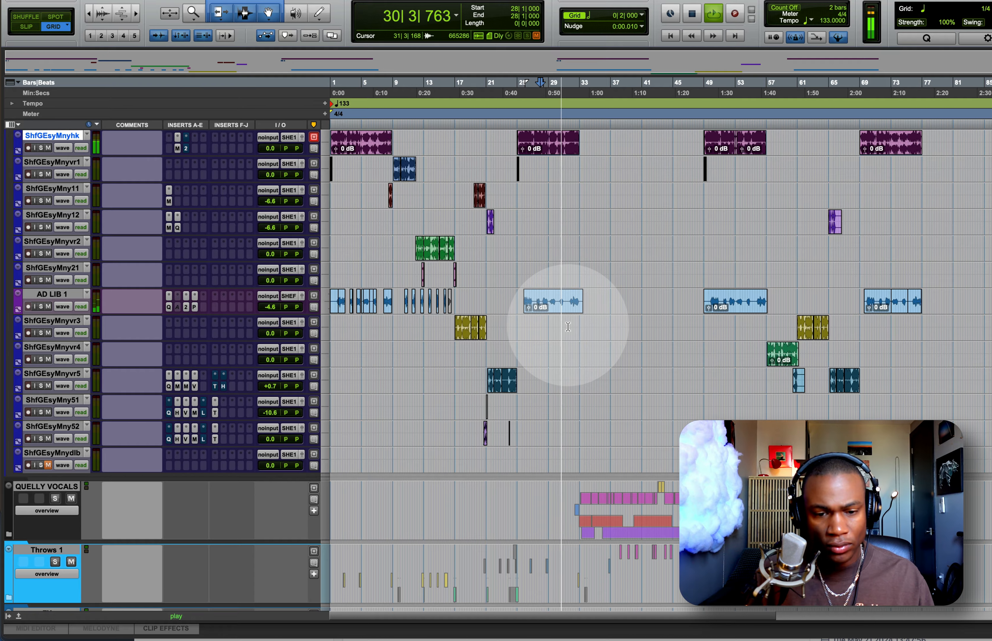
key("space")
left_click(571, 298)
left_click(619, 328)
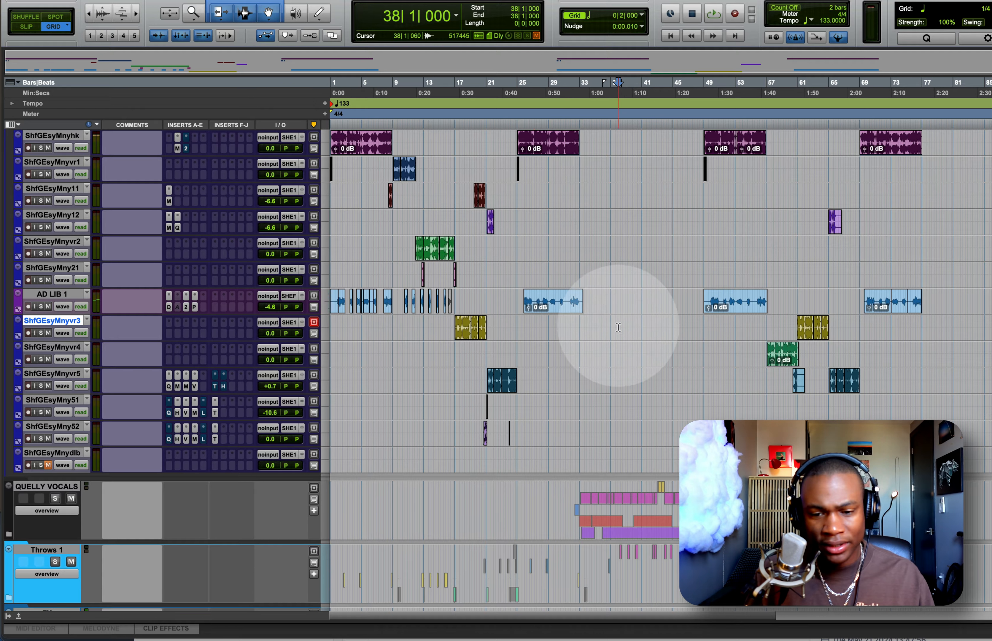
Step: Play short passages from 20|3 on the ShfGEsyMny52 track and from 12|3 and 16|3 on the ShfGEsyMny21 track, zoomed in on the verse
left_click(477, 429)
key("super+bracketright")
key("super+bracketright")
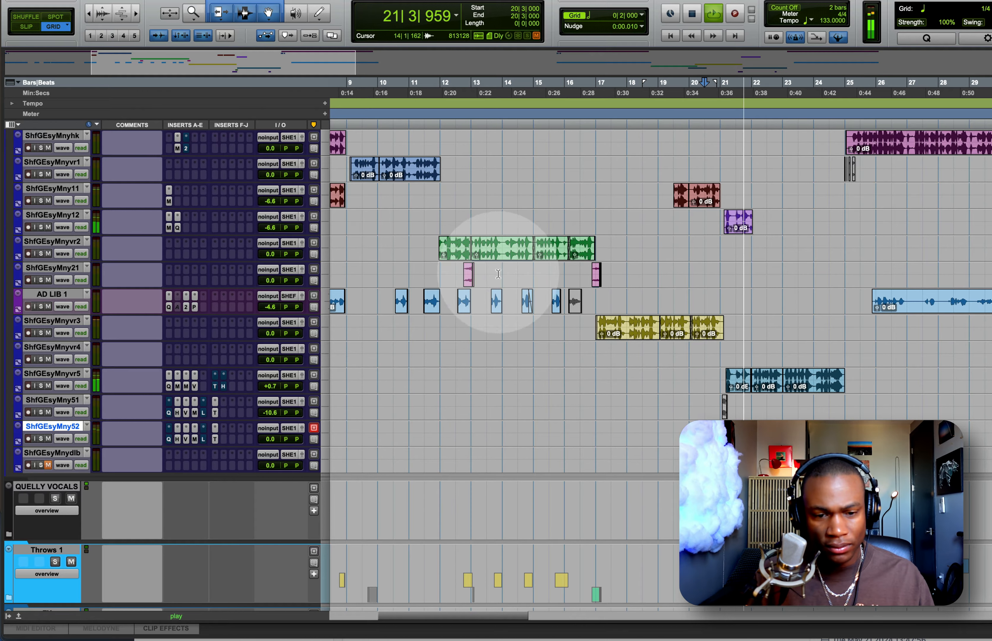
key("space")
key("space")
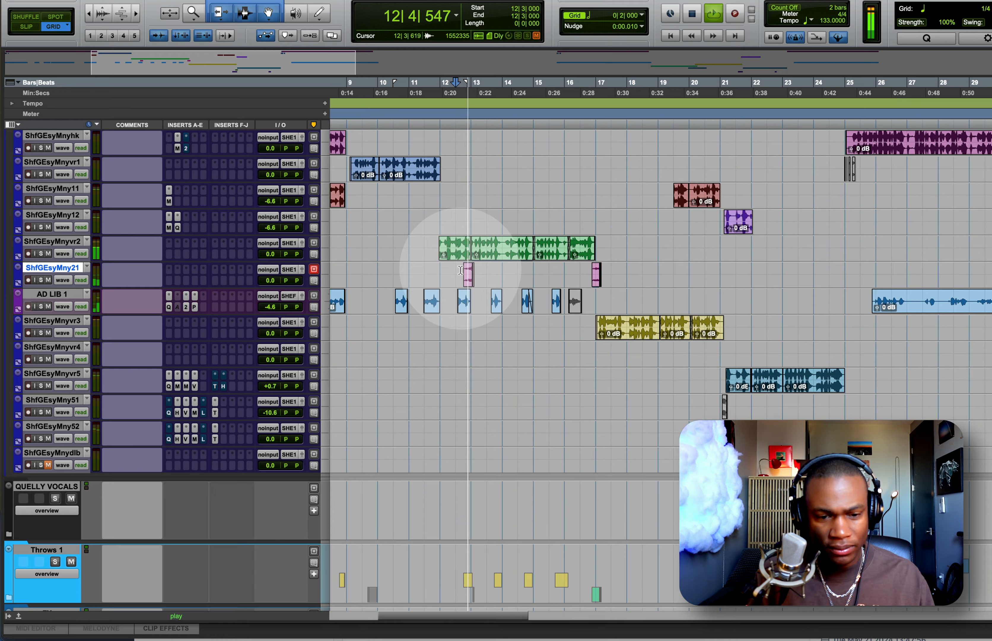
left_click(588, 269)
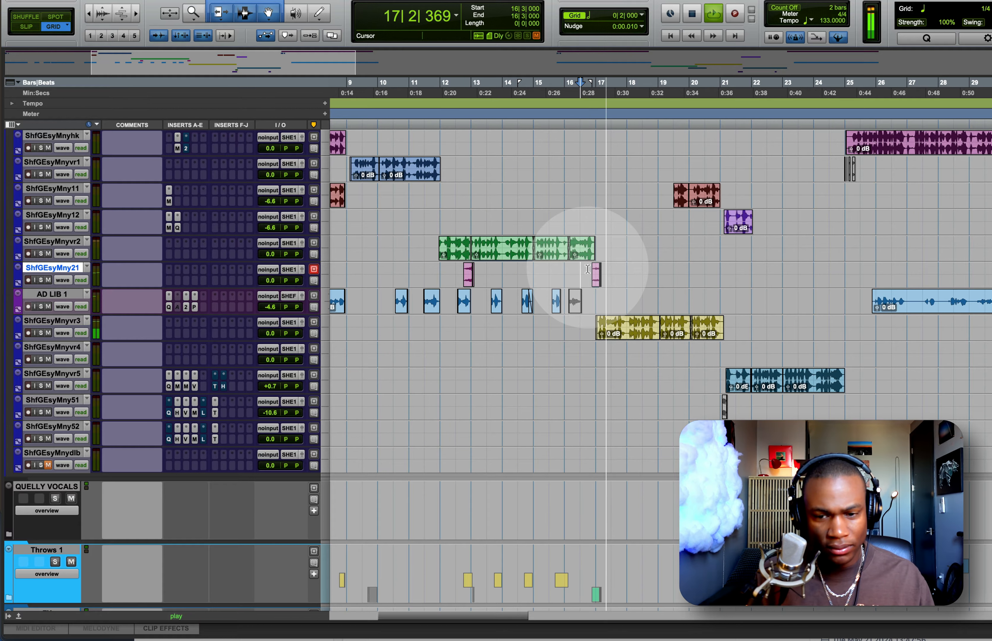
key("space")
Step: Look over the remaining vocal clips around bars 47 to 67 and close the SHEFF VOCALS folder track
scroll(588, 268, "right", 15)
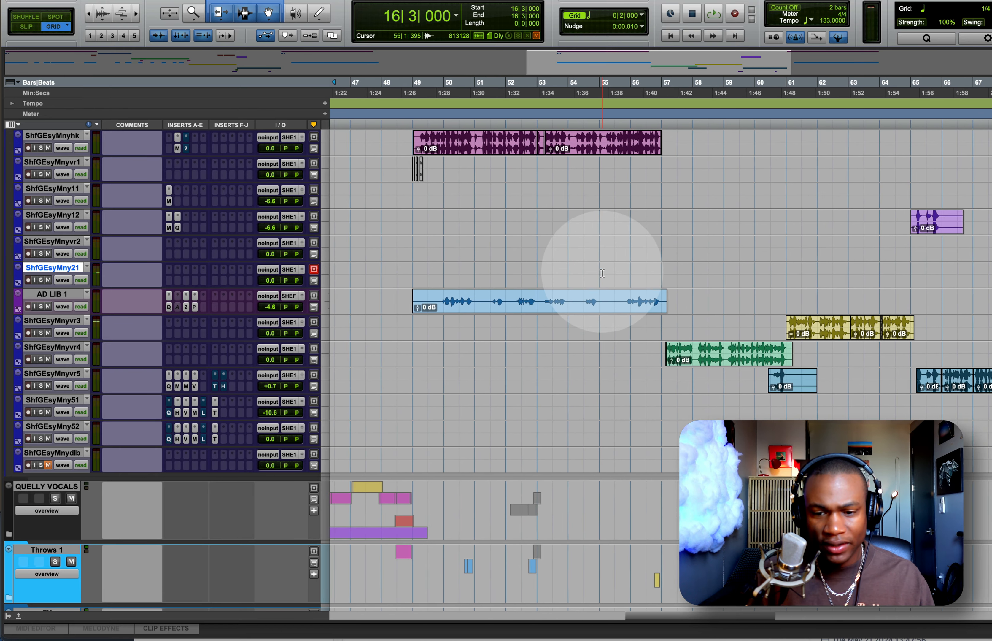
scroll(602, 273, "right", 3)
key("alt+a")
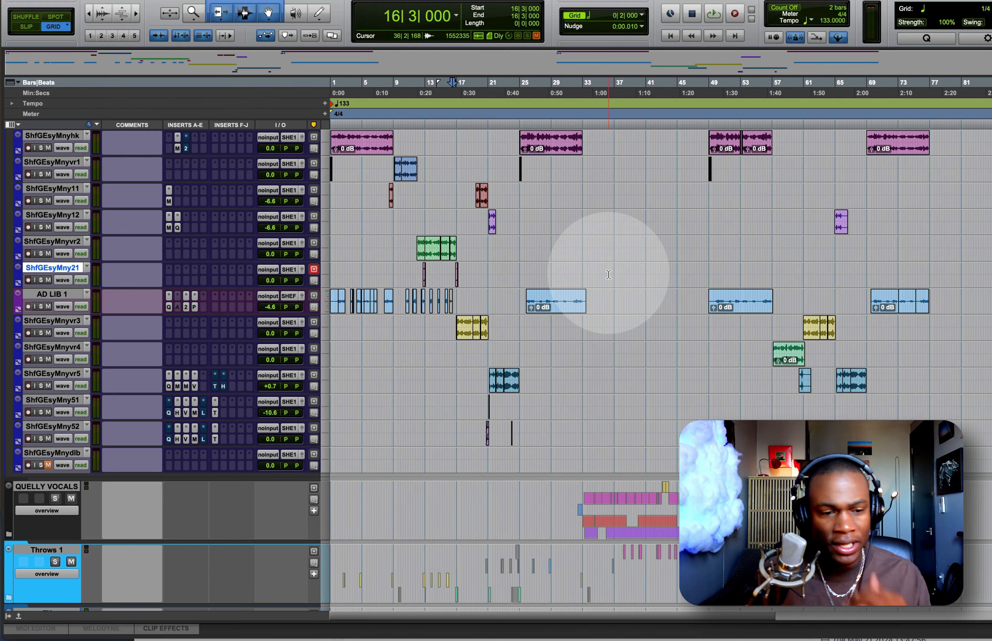
scroll(604, 288, "up", 5)
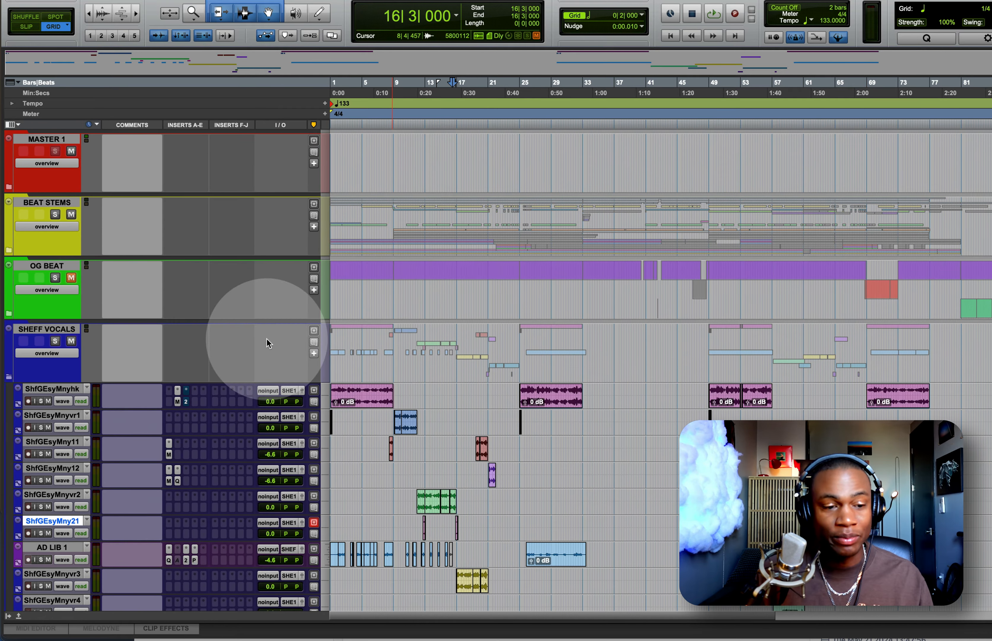
key("shift+f")
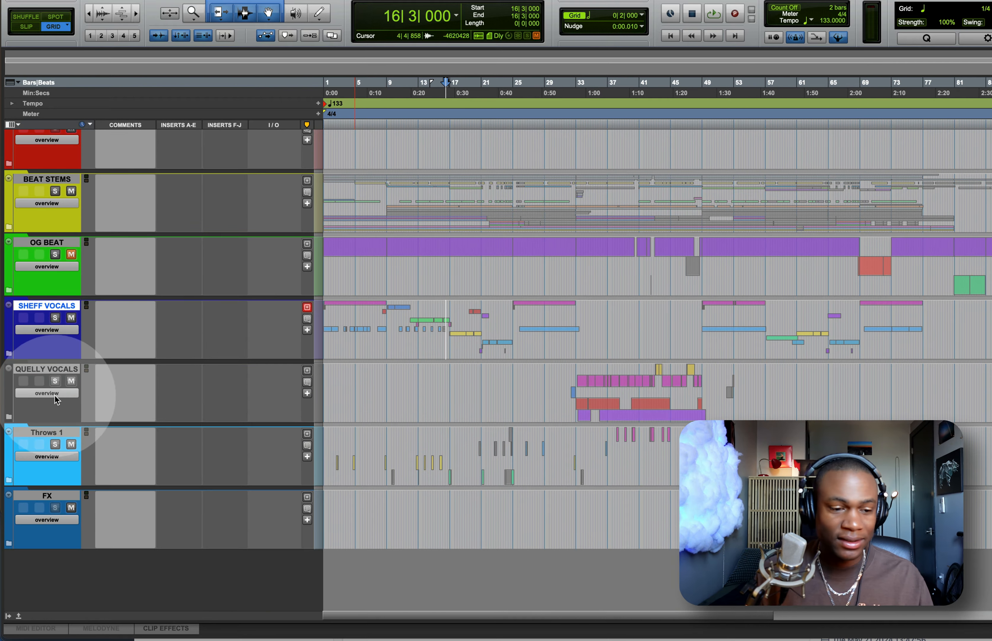
Step: Open the QUELLY VOCALS folder track and select from 32|1 to 54|3 across the Lead 4 to AD LIB WIDE tracks
key("shift+f")
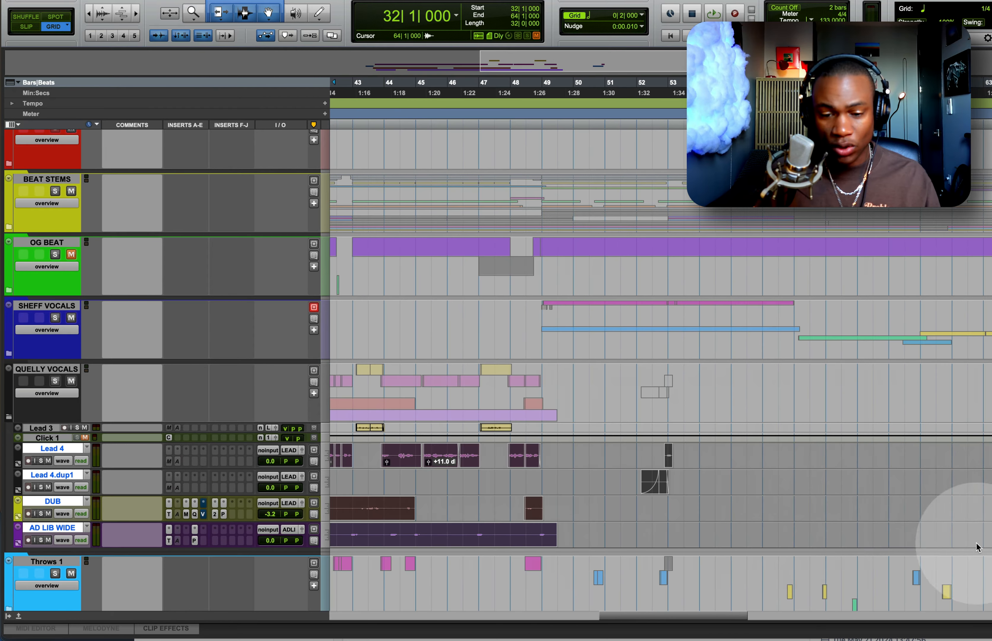
left_click_drag(977, 545, 720, 532)
scroll(717, 532, "left", 15)
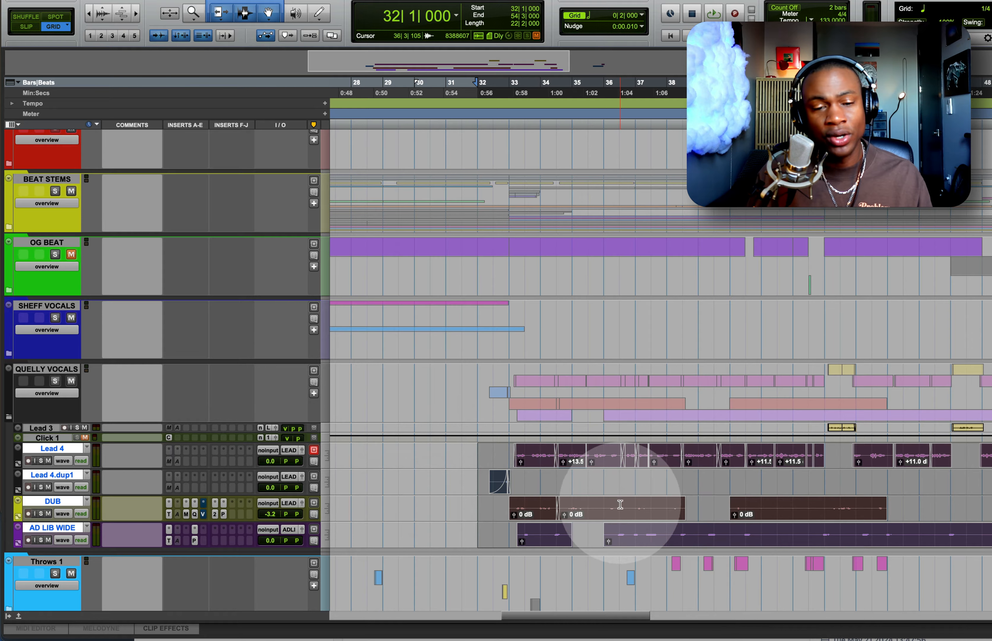
Step: Select from 7|1 to 14|3 on the SHEFF VOCALS folder track, and narrow the selection to start at 12|1
scroll(620, 506, "left", 20)
scroll(620, 506, "up", 1)
left_click_drag(607, 334, 367, 351)
scroll(561, 440, "right", 15)
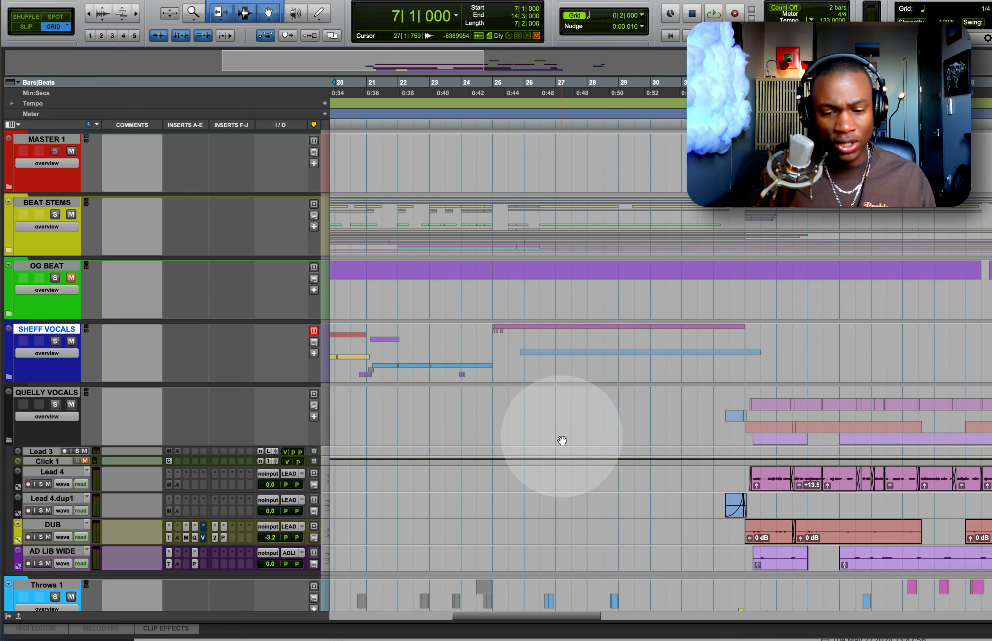
scroll(575, 497, "left", 10)
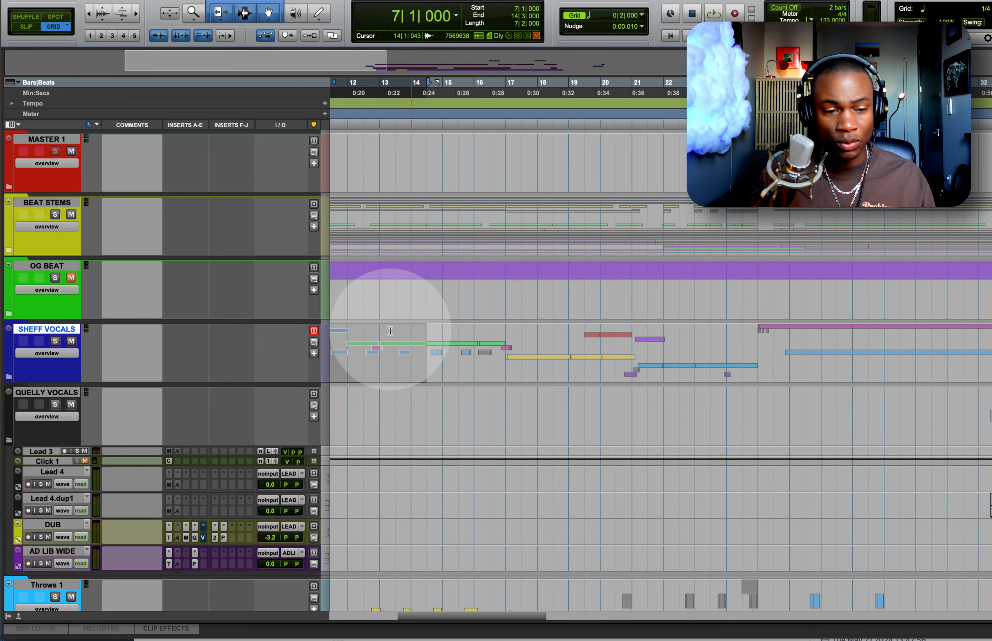
left_click_drag(420, 331, 344, 353)
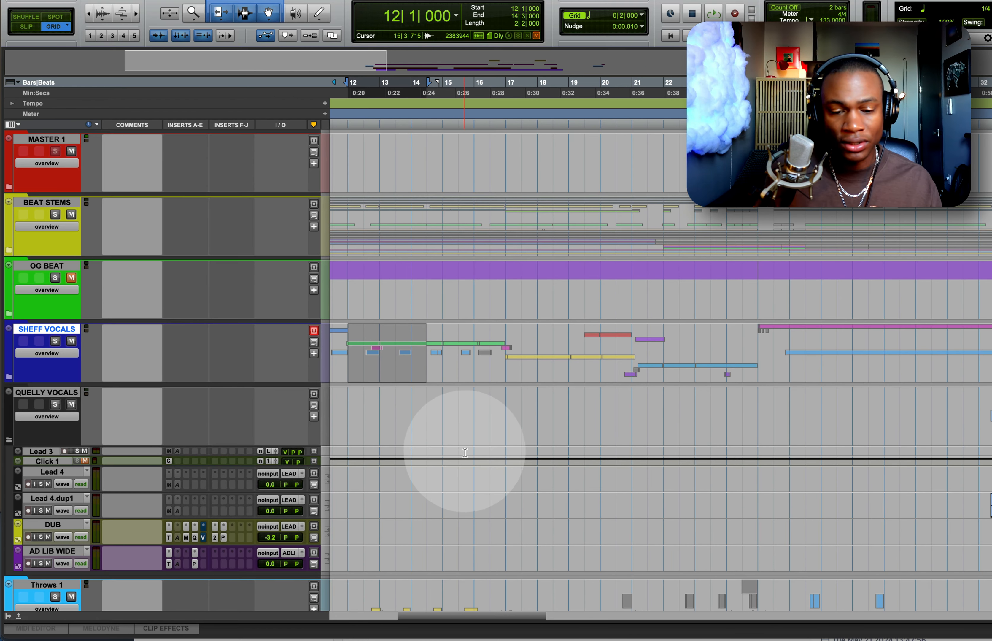
Step: Highlight the clips in the QUELLY VOCALS tracks, and place the edit cursor at 32|1 on the Lead 4 track
scroll(466, 452, "right", 10)
left_click_drag(389, 472, 973, 561)
left_click(974, 561)
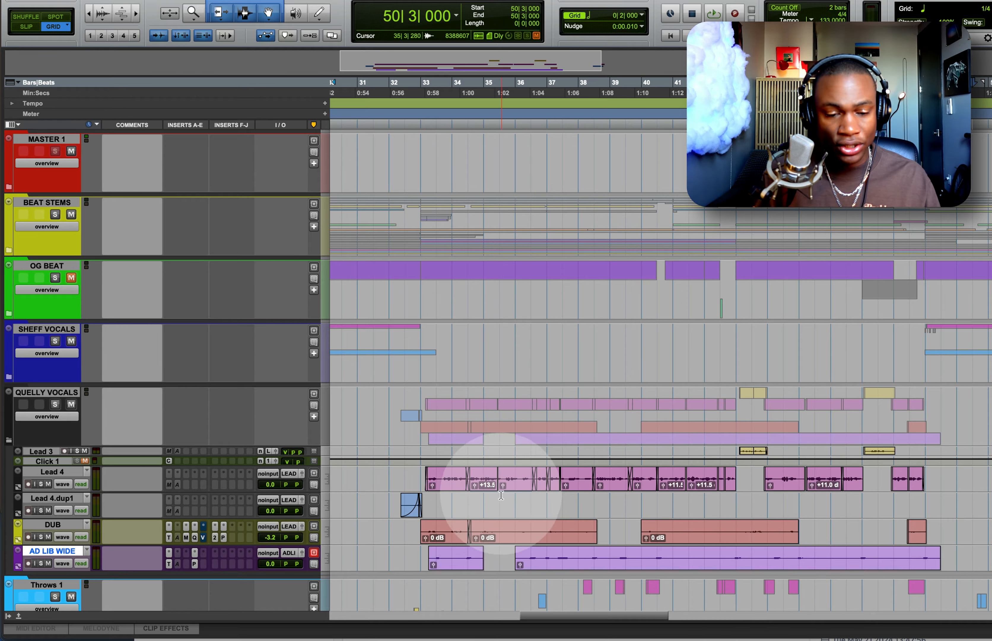
left_click(395, 474)
key("space")
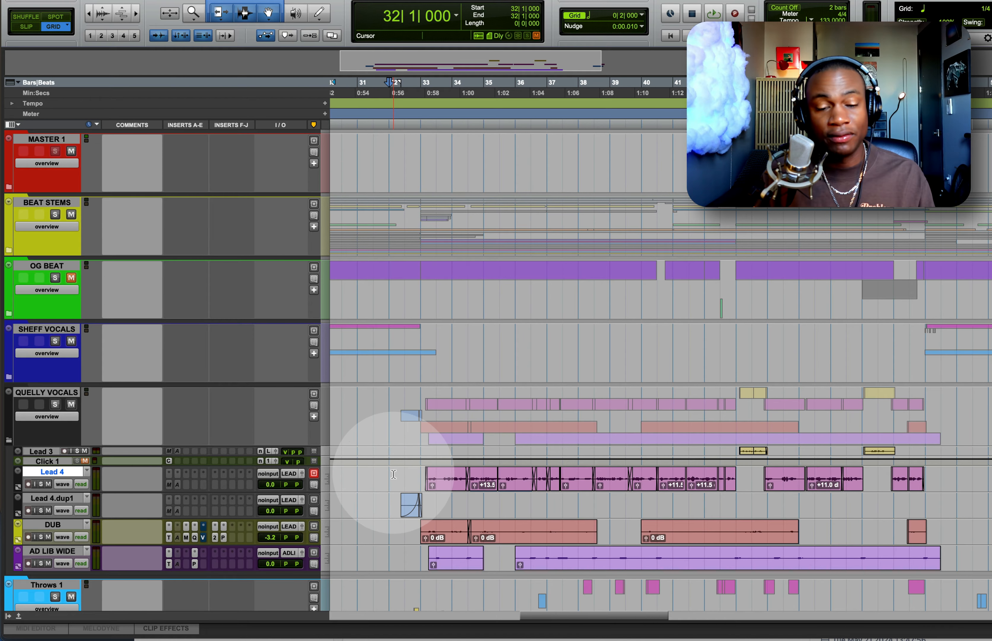
scroll(575, 504, "down", 5)
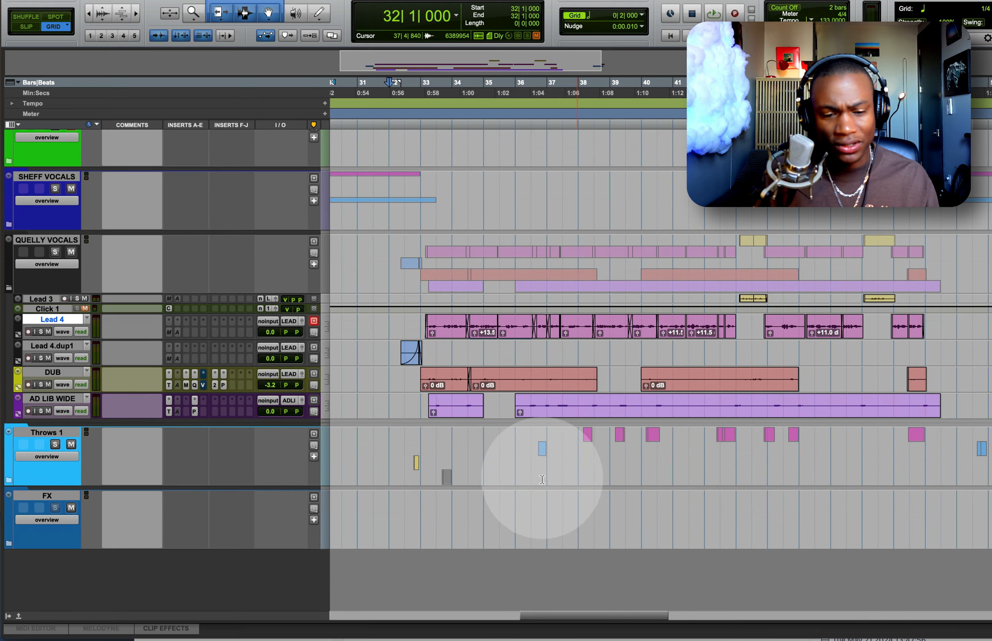
scroll(470, 359, "up", 1)
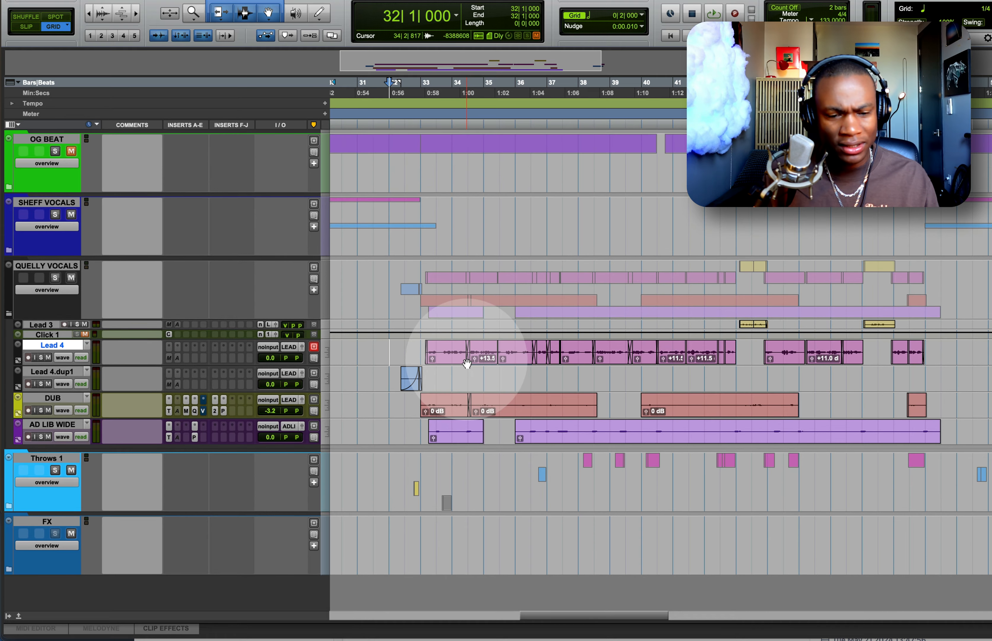
key("space")
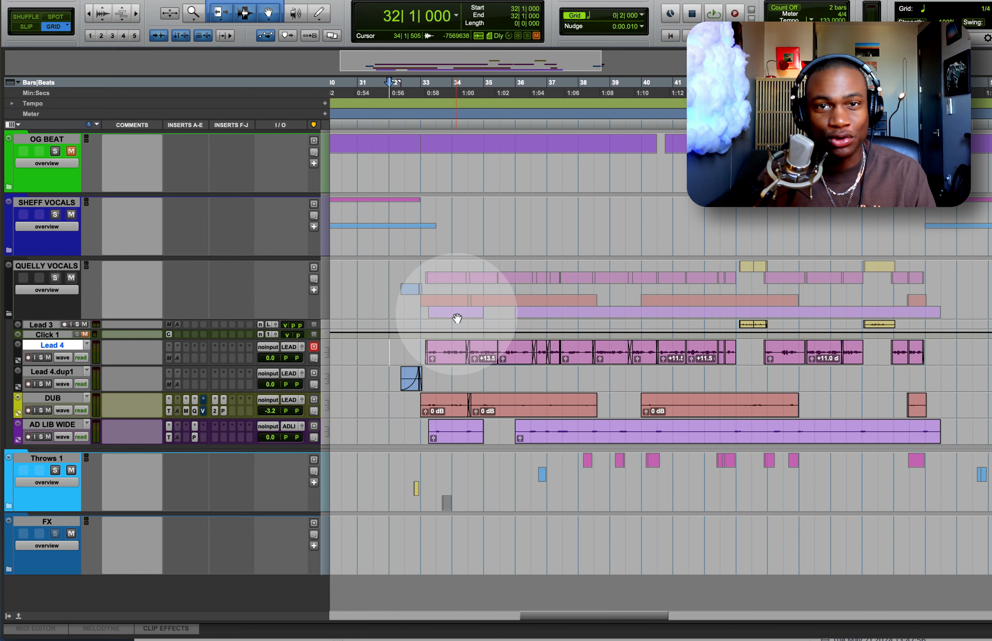
Step: Place the edit cursor at 32|3 and at 42|3 on the Lead 4.dup1 track, and play the lead vocals from 42|3
left_click(397, 376)
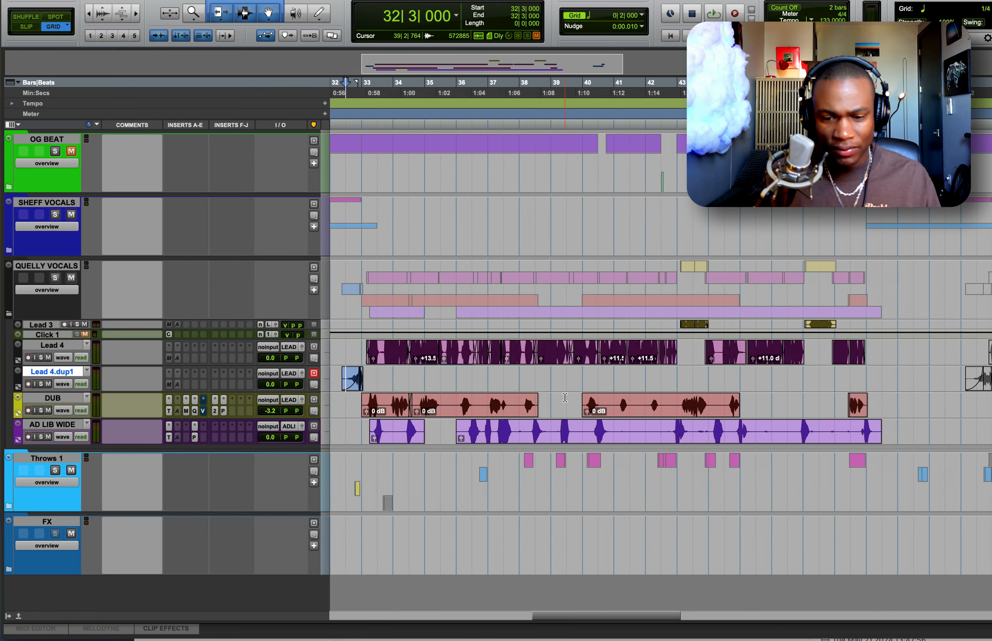
scroll(565, 397, "right", 4)
left_click(575, 373)
key("space")
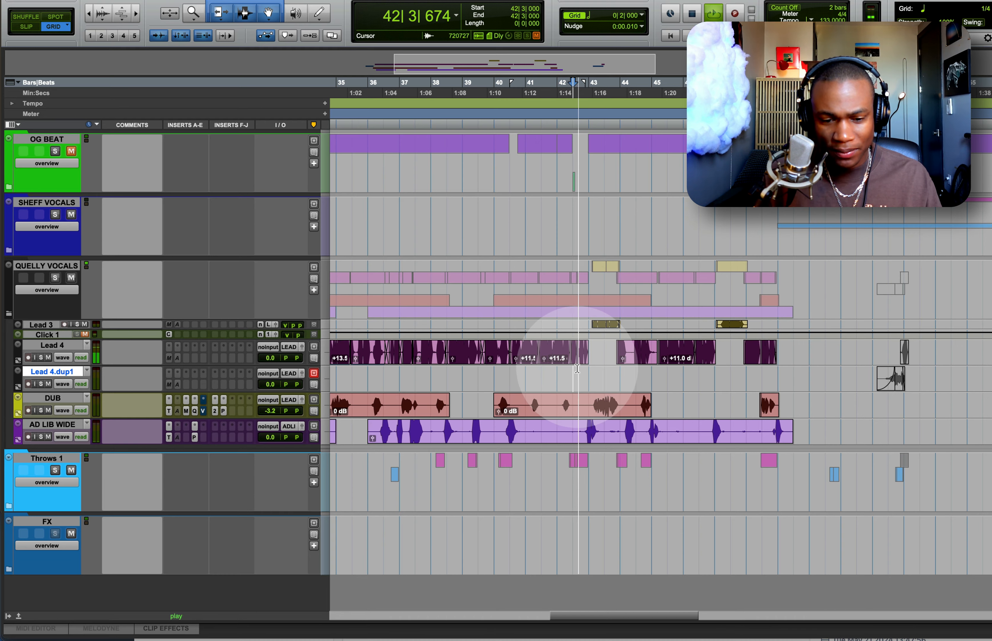
scroll(624, 376, "right", 2)
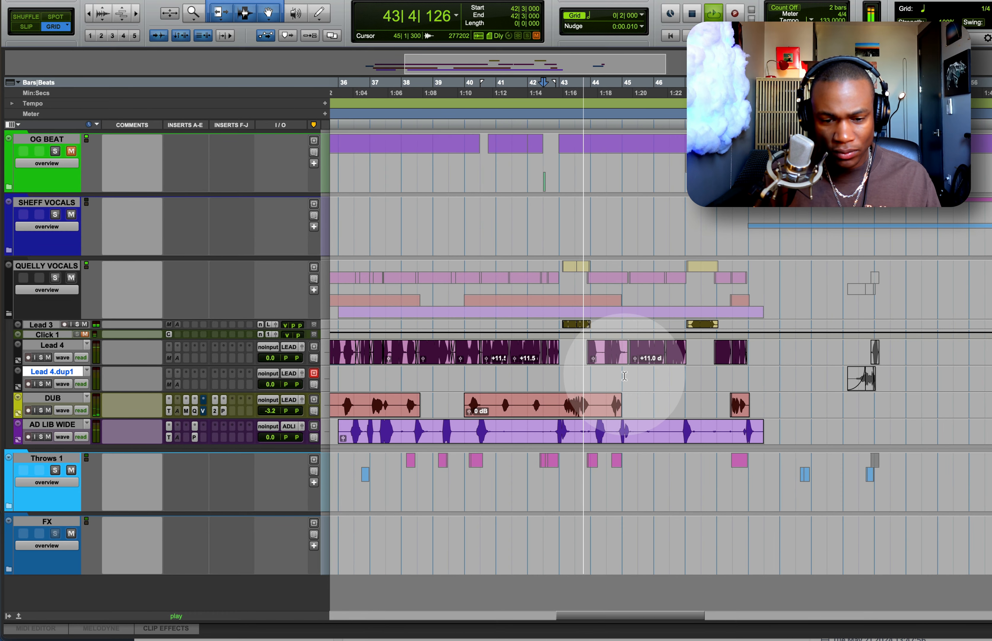
scroll(624, 375, "right", 4)
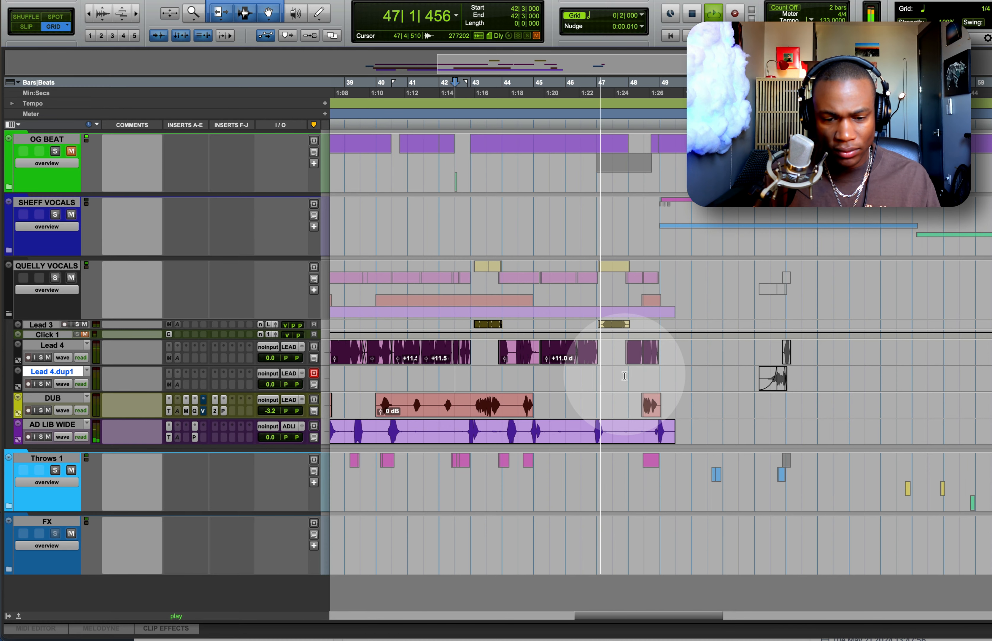
key("space")
Step: Zoom out to the whole song, dismiss the recording alert and close the QUELLY VOCALS folder track
key("r")
key("r")
key("super+space")
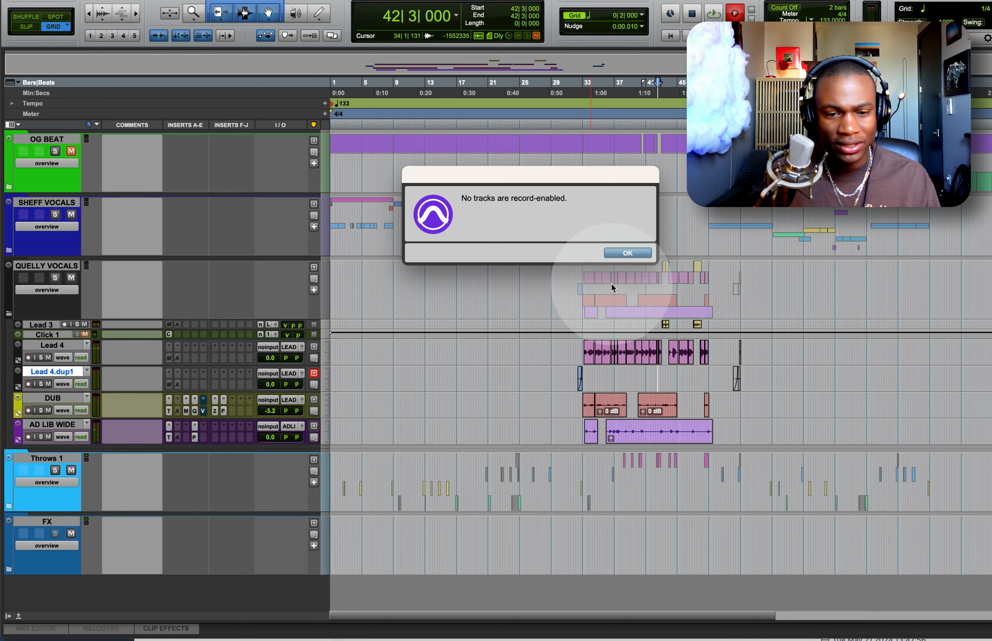
left_click(627, 253)
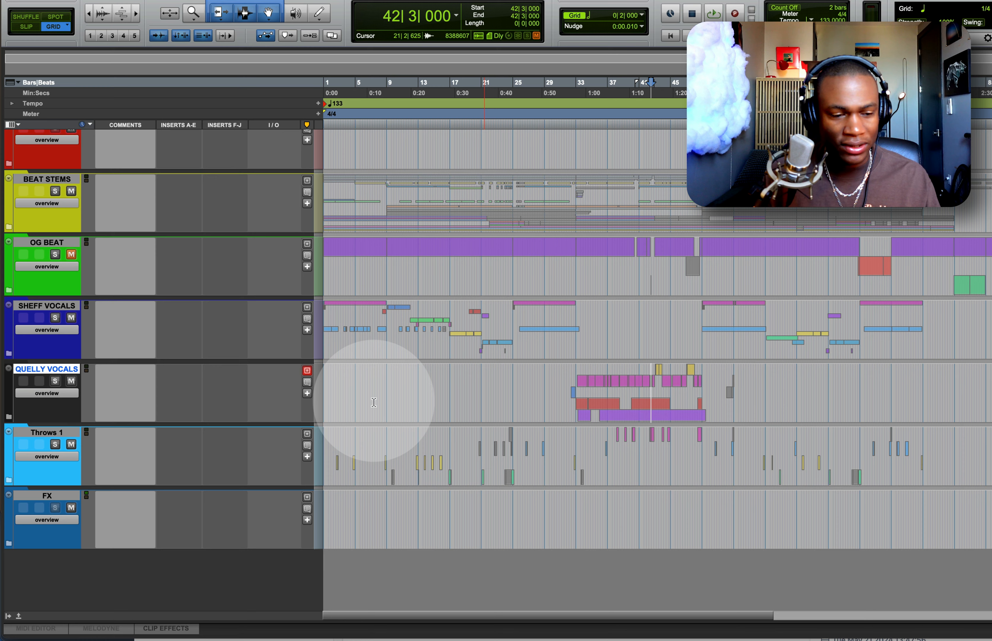
Step: Open the Throws 1 folder track and select from 15|1 to 26|3 across its four throws tracks
left_click(69, 436)
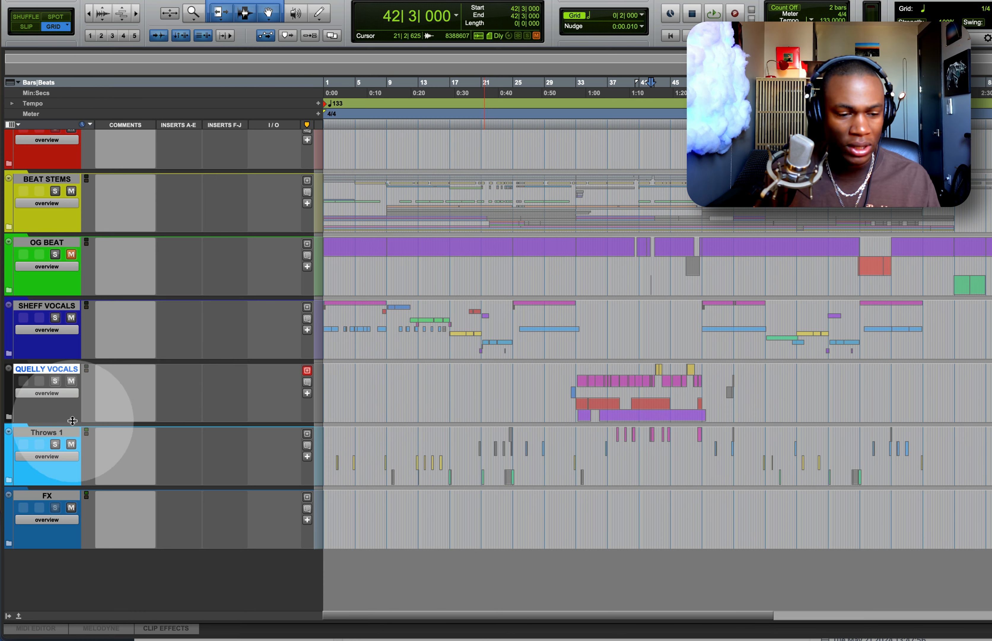
key("shift+f")
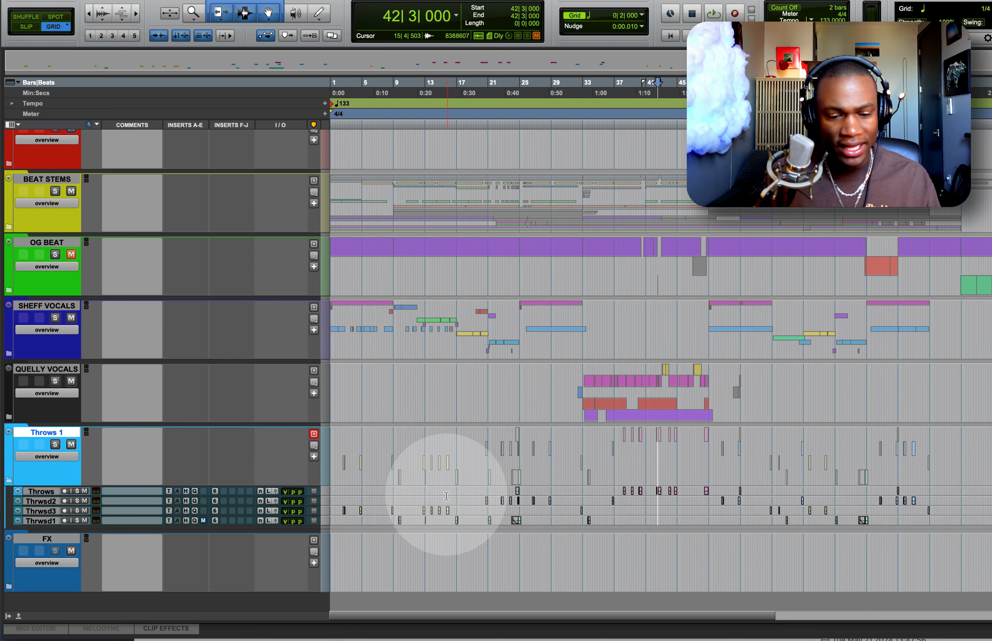
left_click(441, 488)
left_click_drag(441, 488, 533, 528)
Step: Enlarge the height of the throws tracks and zoom in on the throw clips around bars 10 to 14
key("ctrl+alt+Up")
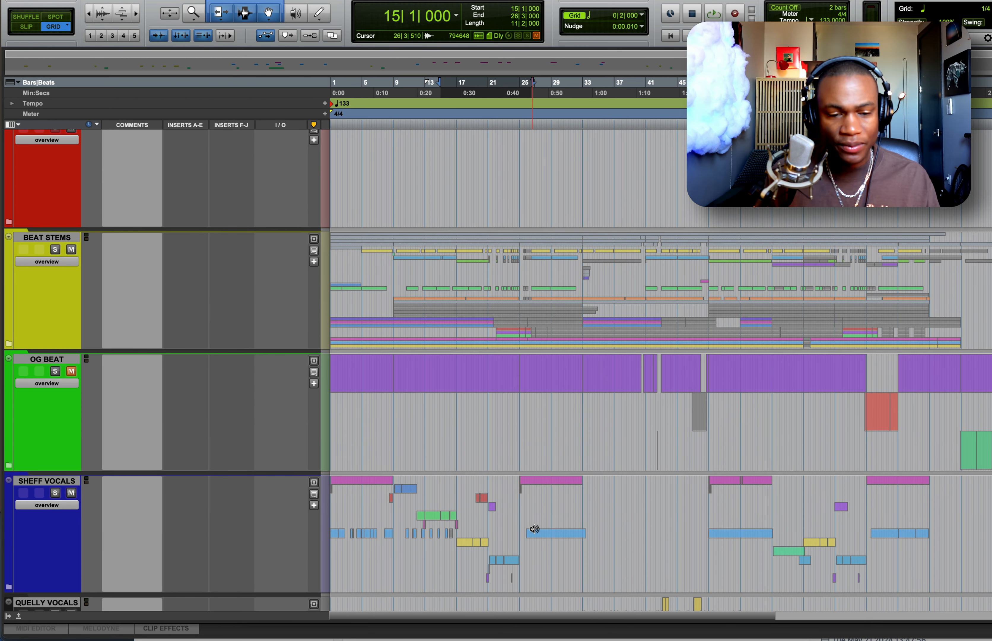
scroll(374, 501, "down", 10)
key("ctrl+Up")
key("ctrl+Up")
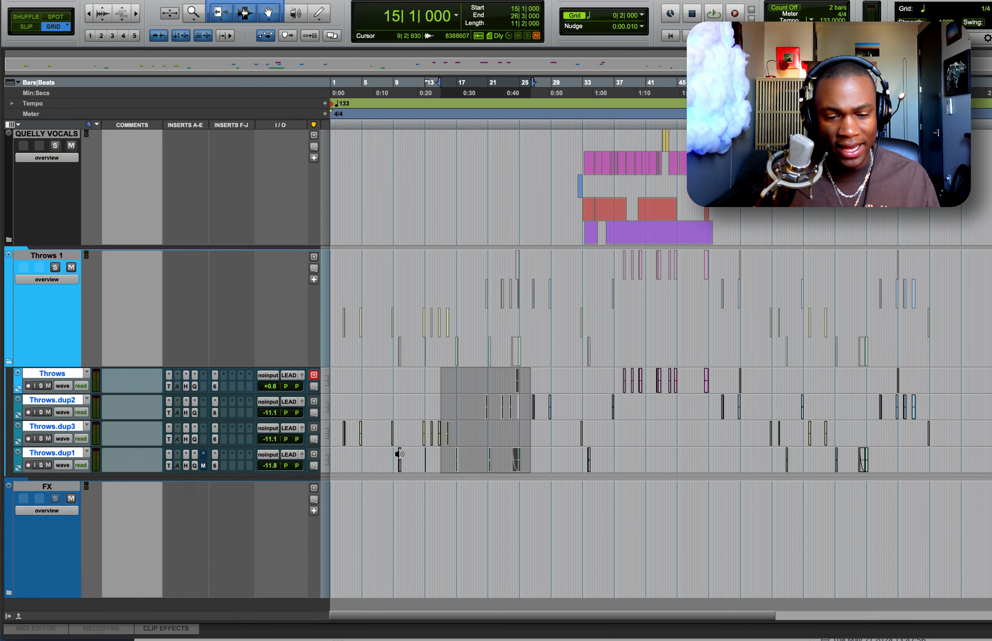
key("t")
key("t")
key("t")
scroll(665, 439, "down", 5)
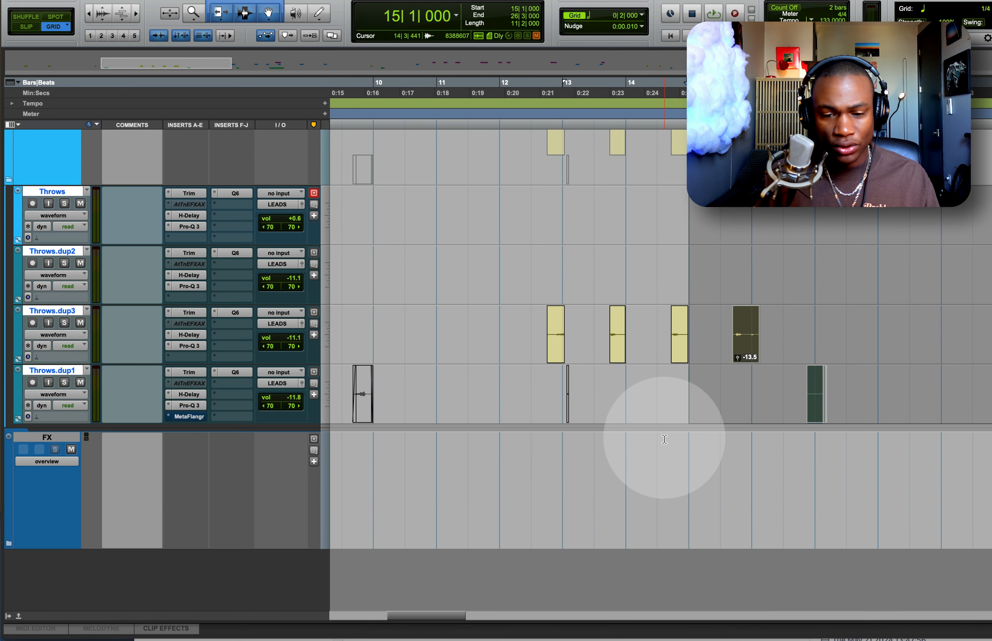
Step: Zoom back out to the whole song and select from 1|1 to 82|1 across the throws tracks and the FX folder track
key("r")
key("r")
left_click_drag(496, 206, 766, 386)
key("r")
left_click_drag(969, 227, 253, 434)
Step: Inspect the H-Delay insert on the Throws.dup2 track, close it, and select from 13|1 to 85|1 across the throws tracks
left_click(189, 275)
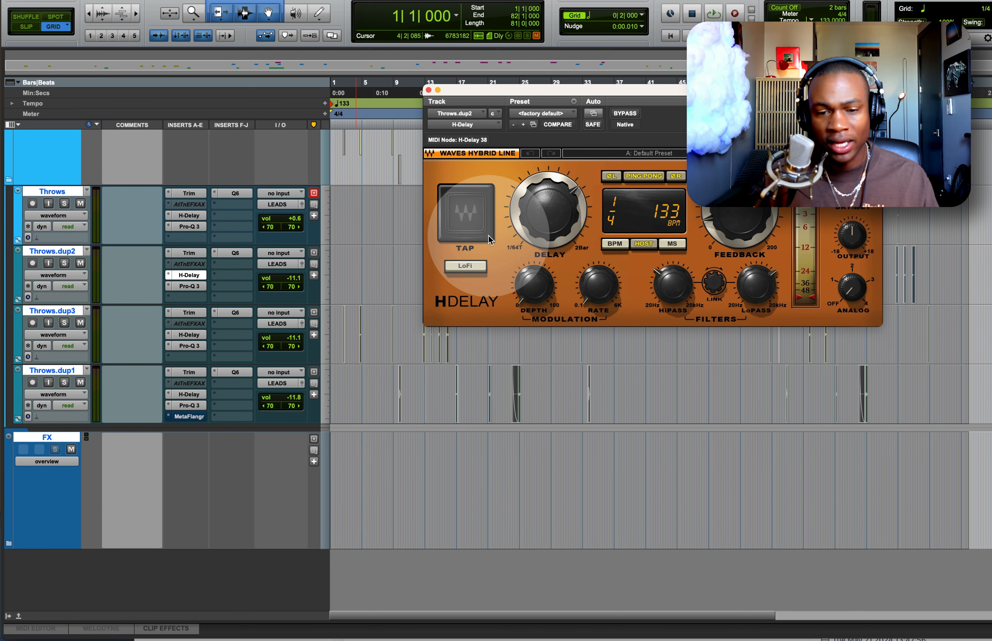
left_click(429, 287)
left_click_drag(450, 195, 990, 394)
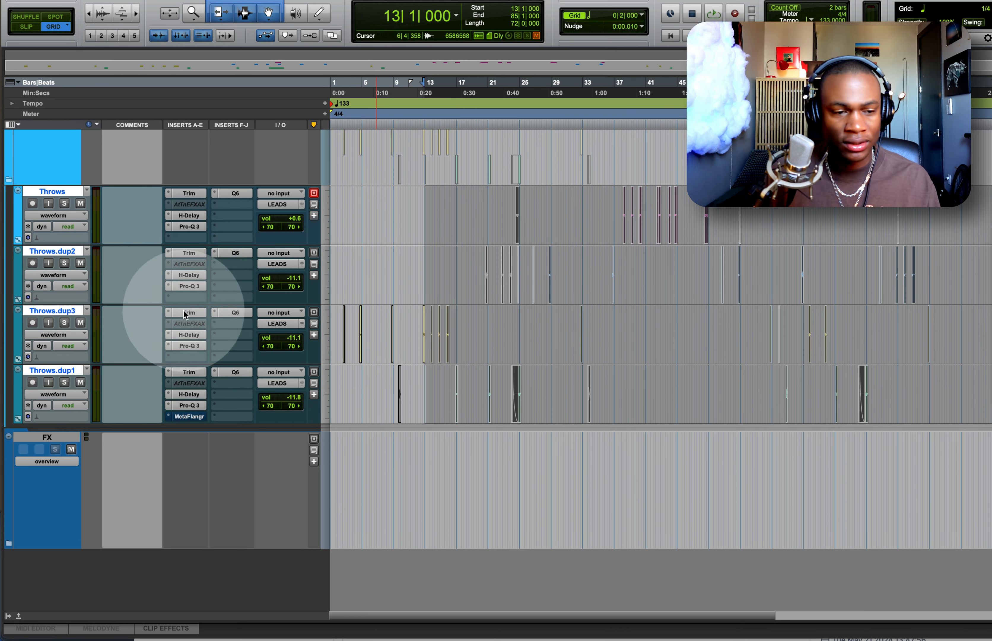
Step: Close the Throws 1 folder track and place the edit cursor at 17|1 on the FX folder track
scroll(167, 325, "up", 5)
scroll(121, 396, "down", 3)
scroll(105, 419, "down", 3)
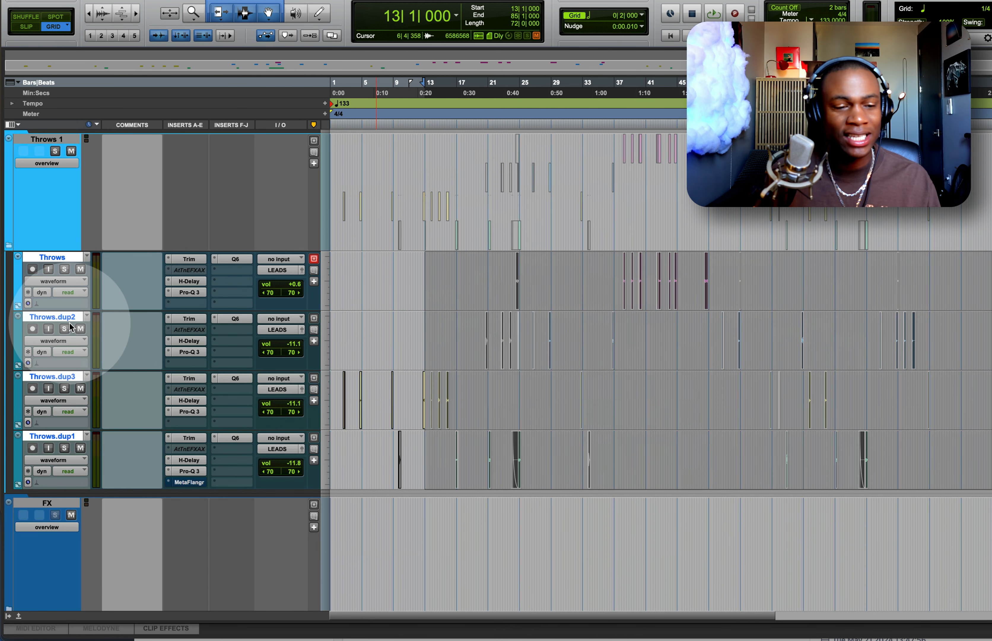
left_click(67, 141)
key("shift+f")
scroll(271, 341, "up", 5)
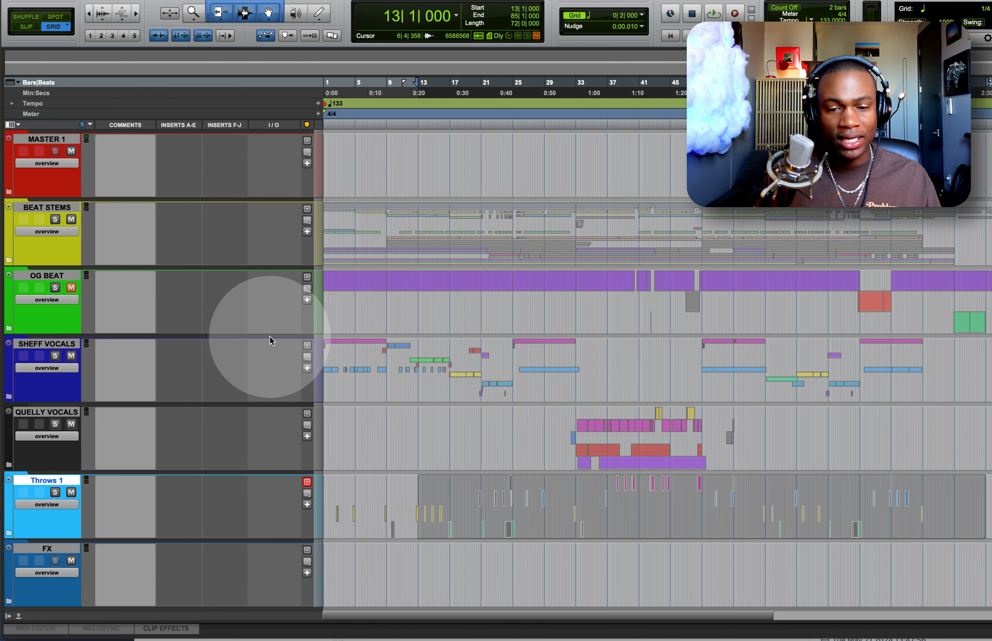
left_click(450, 558)
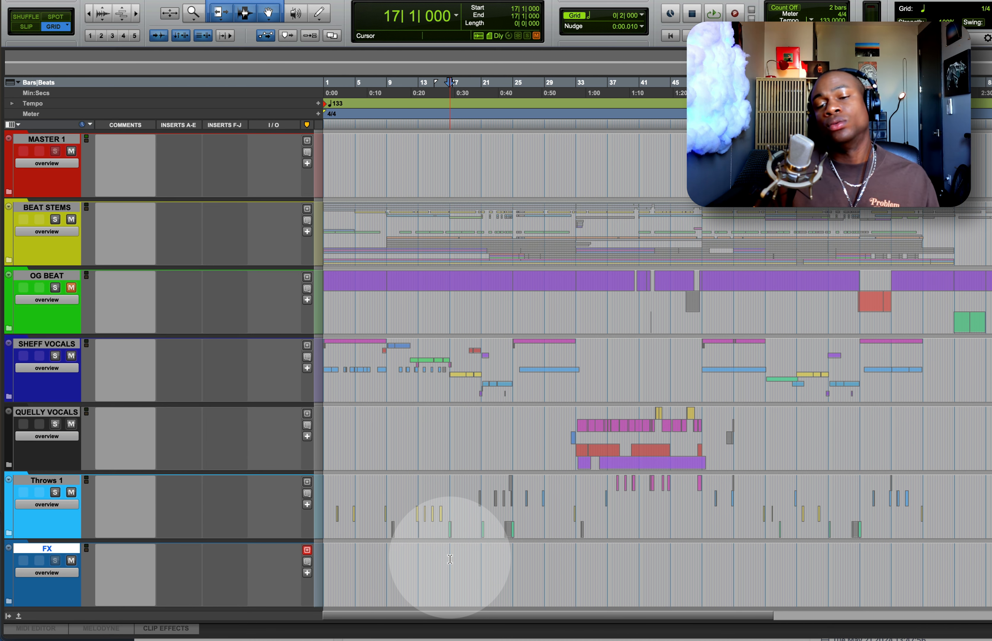